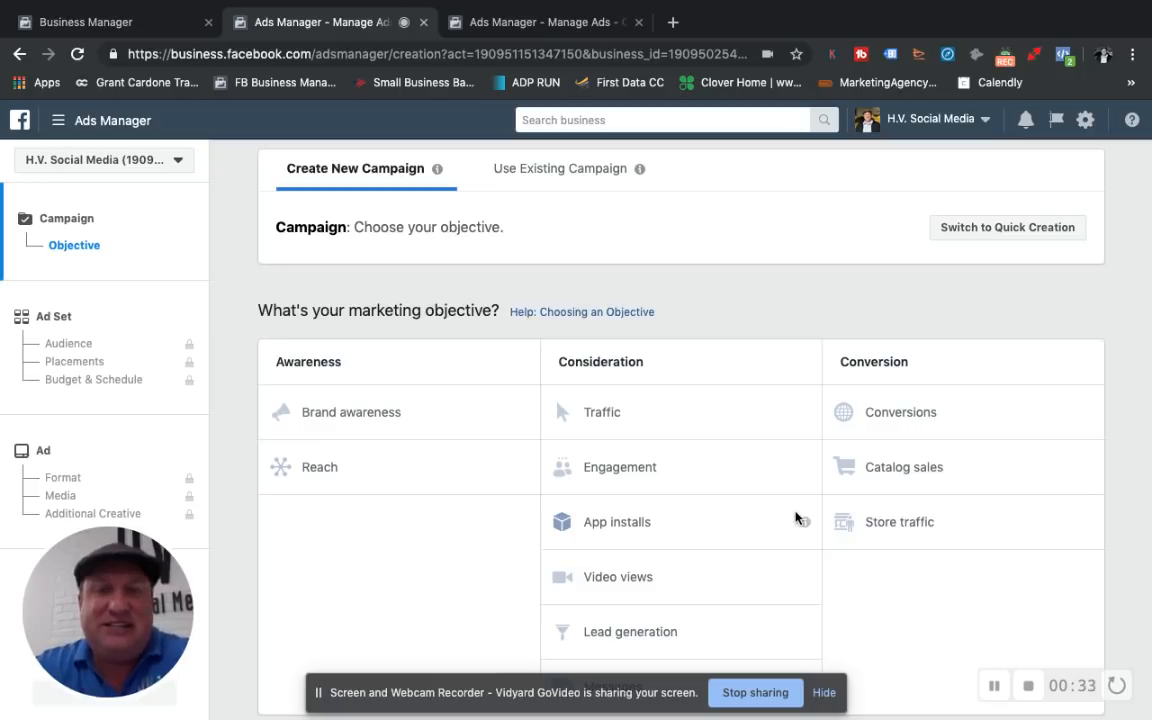
# Set up a Lead generation campaign named "Test_HVAC_Lead generation" and continue to its ad set.
pyautogui.scroll(-1, 686, 596)
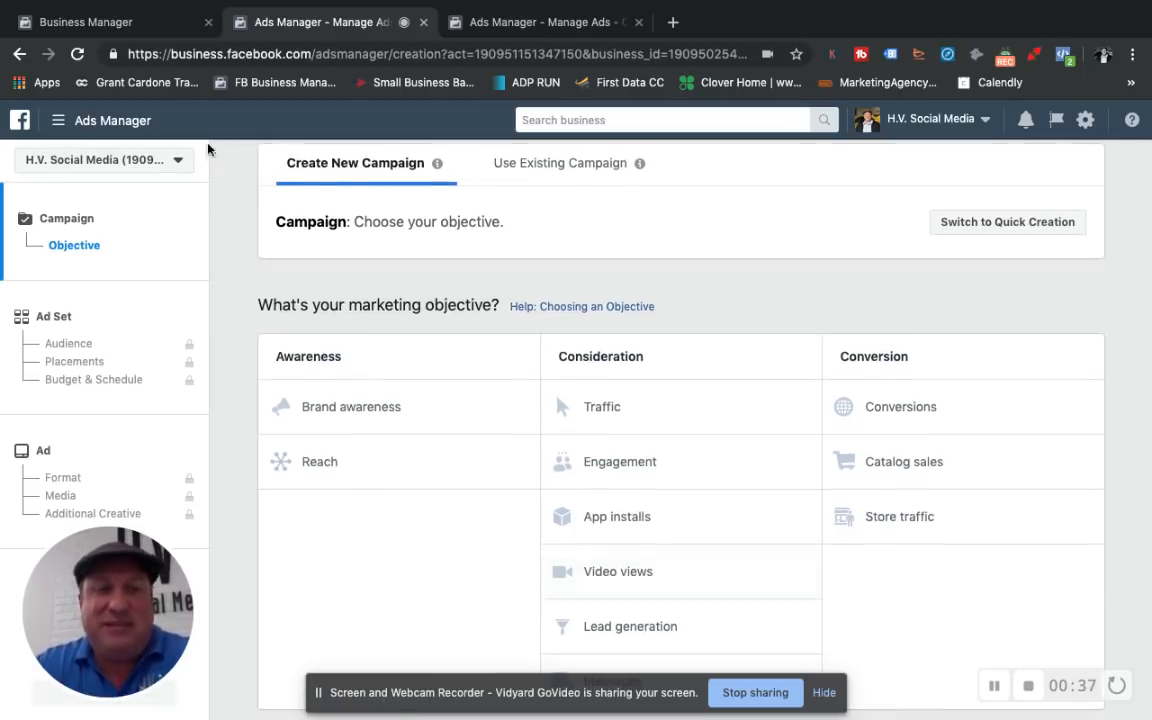
pyautogui.click(635, 635)
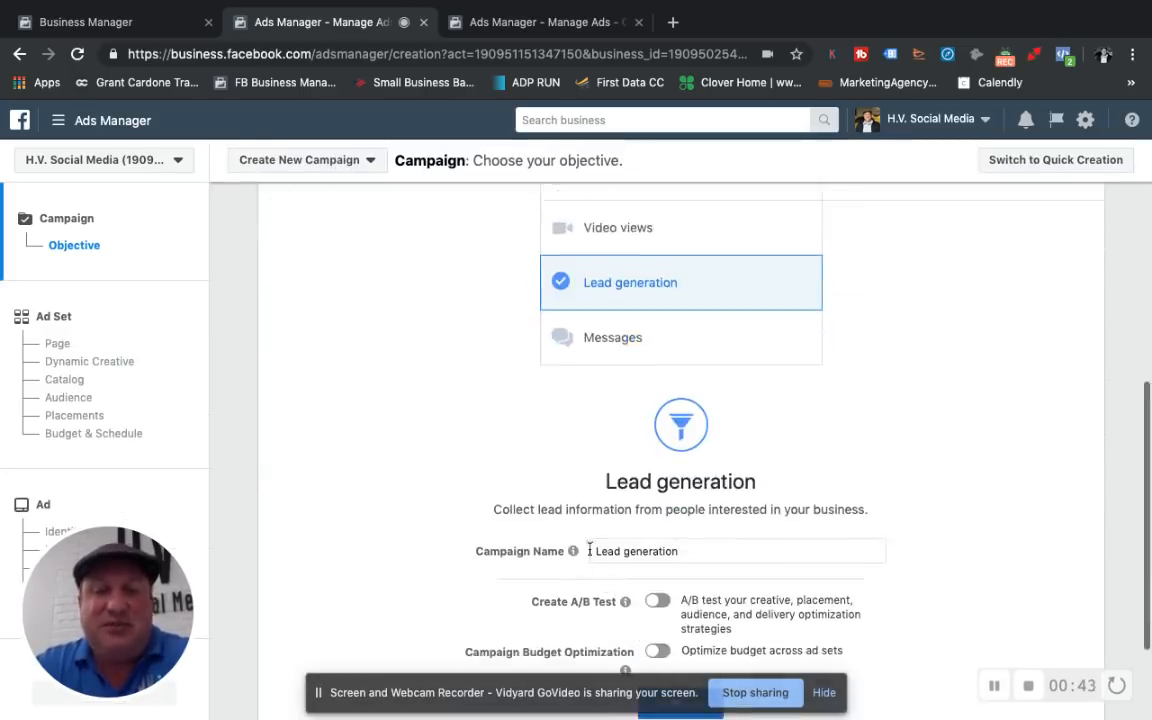
pyautogui.click(593, 559)
pyautogui.write('Test')
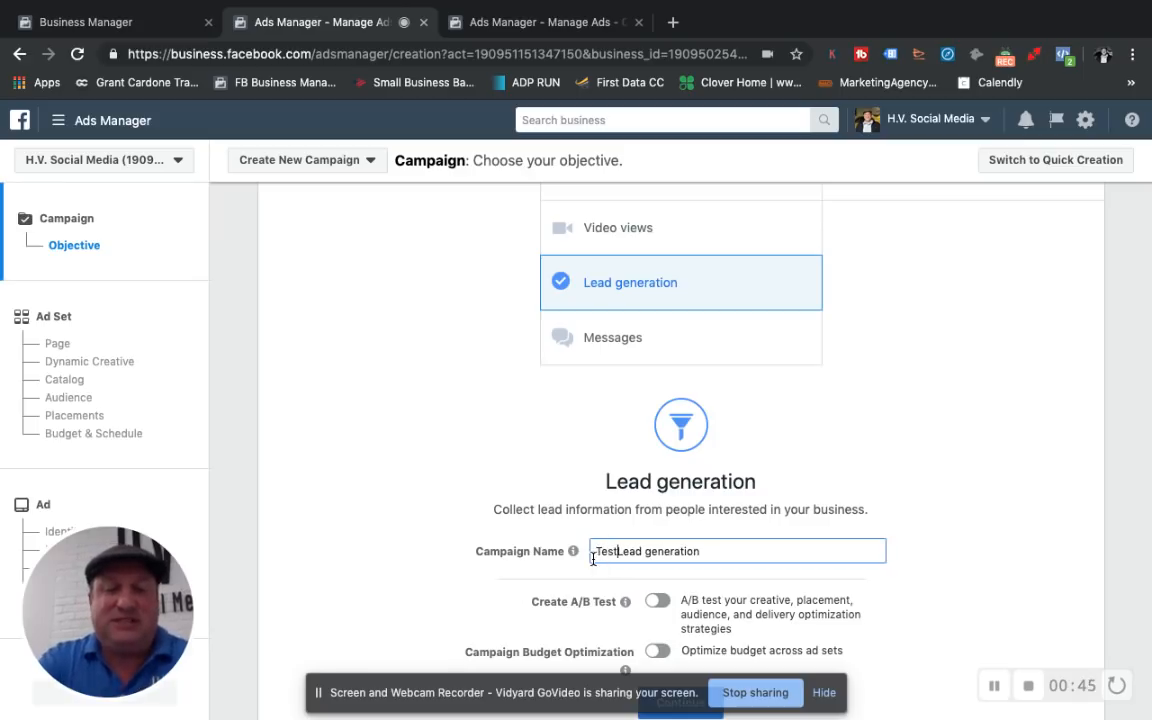
pyautogui.write('_HVAC')
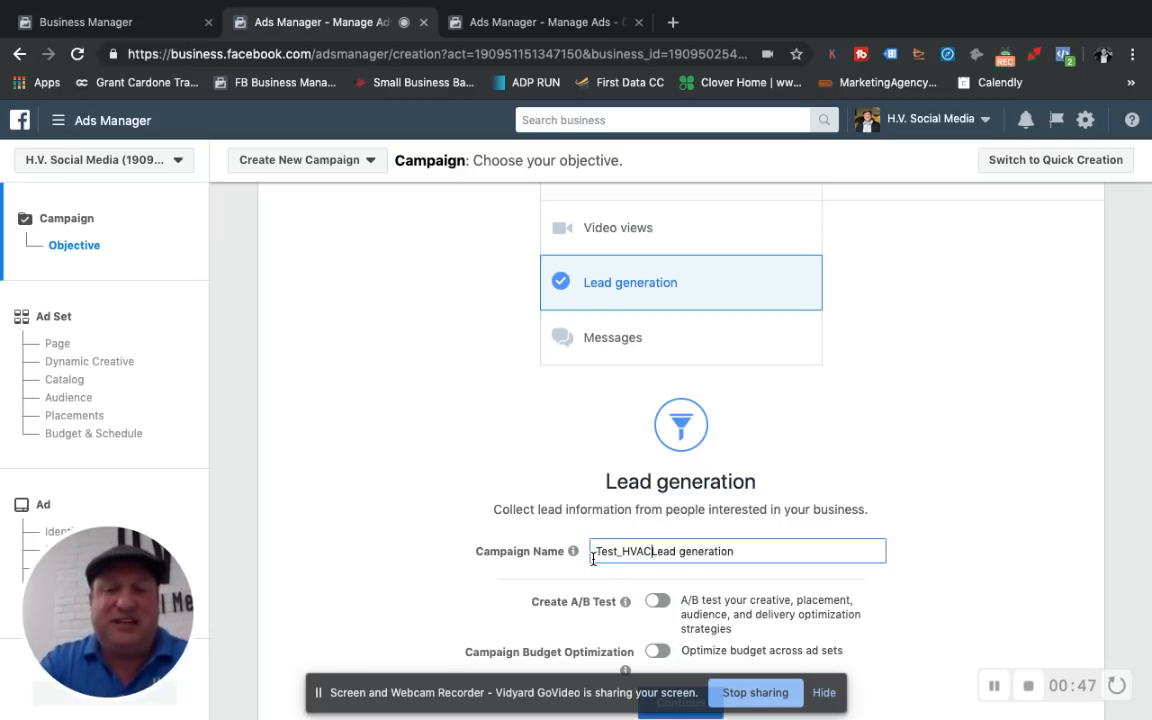
pyautogui.write('_')
pyautogui.scroll(-2, 593, 559)
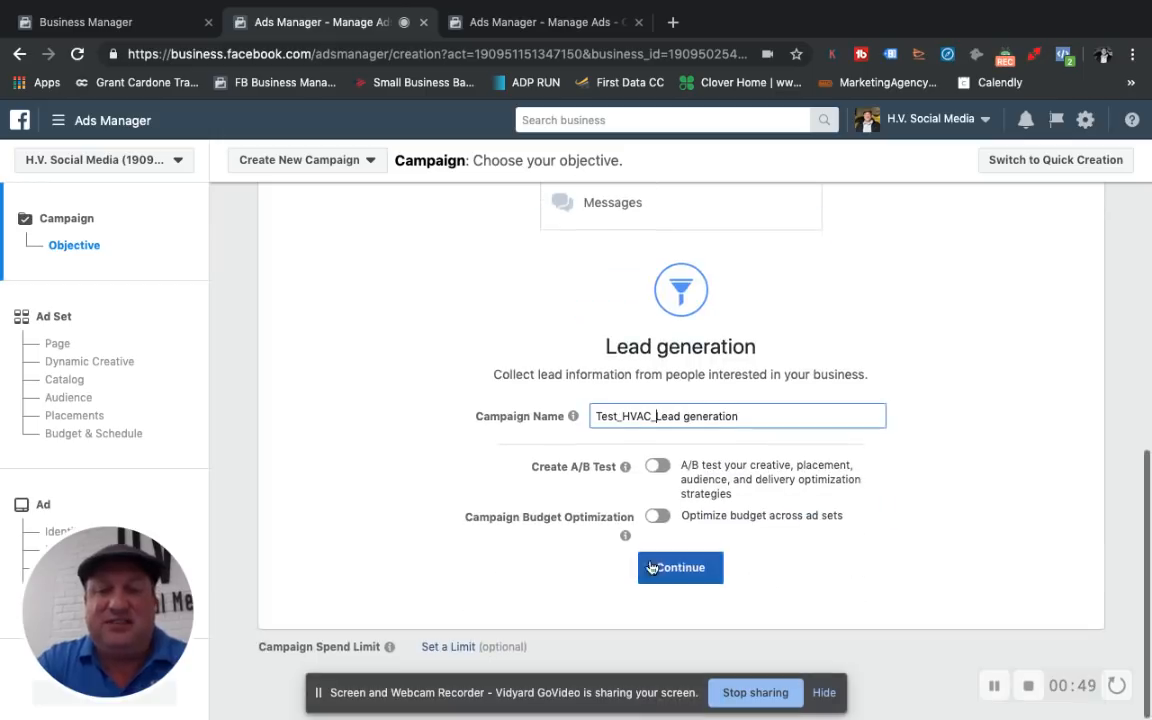
pyautogui.click(680, 569)
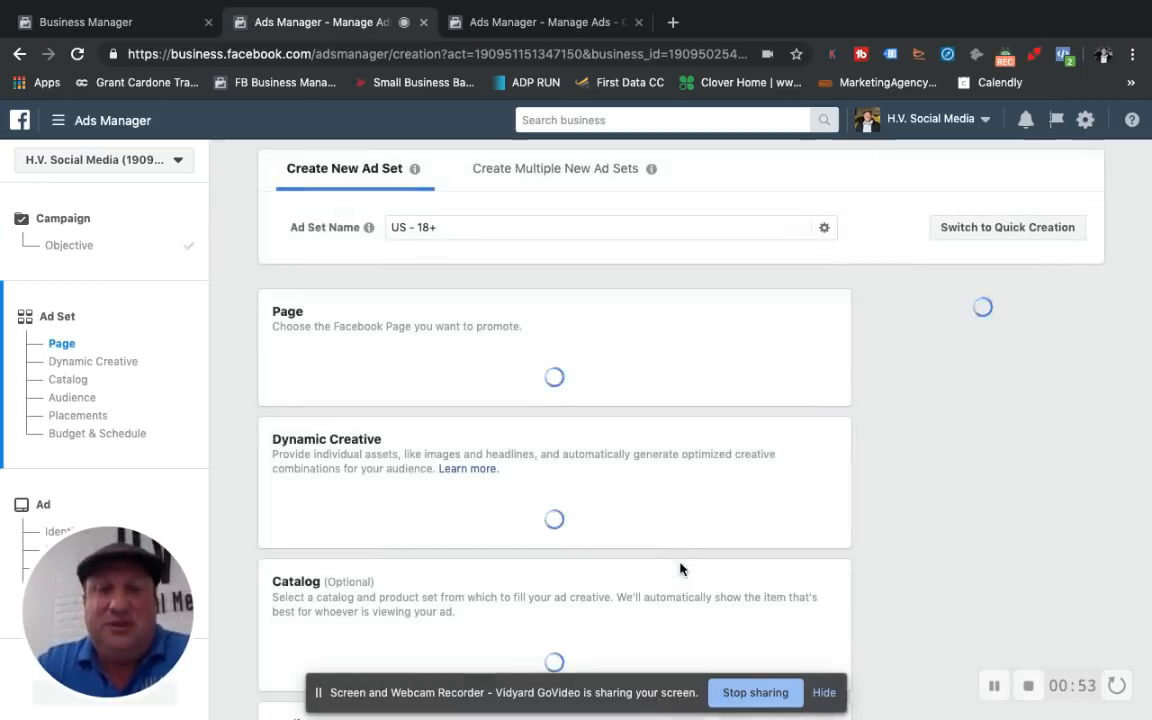
# Set the audience location to Poughkeepsie, New York, with a 30-mile radius.
pyautogui.scroll(-3, 488, 386)
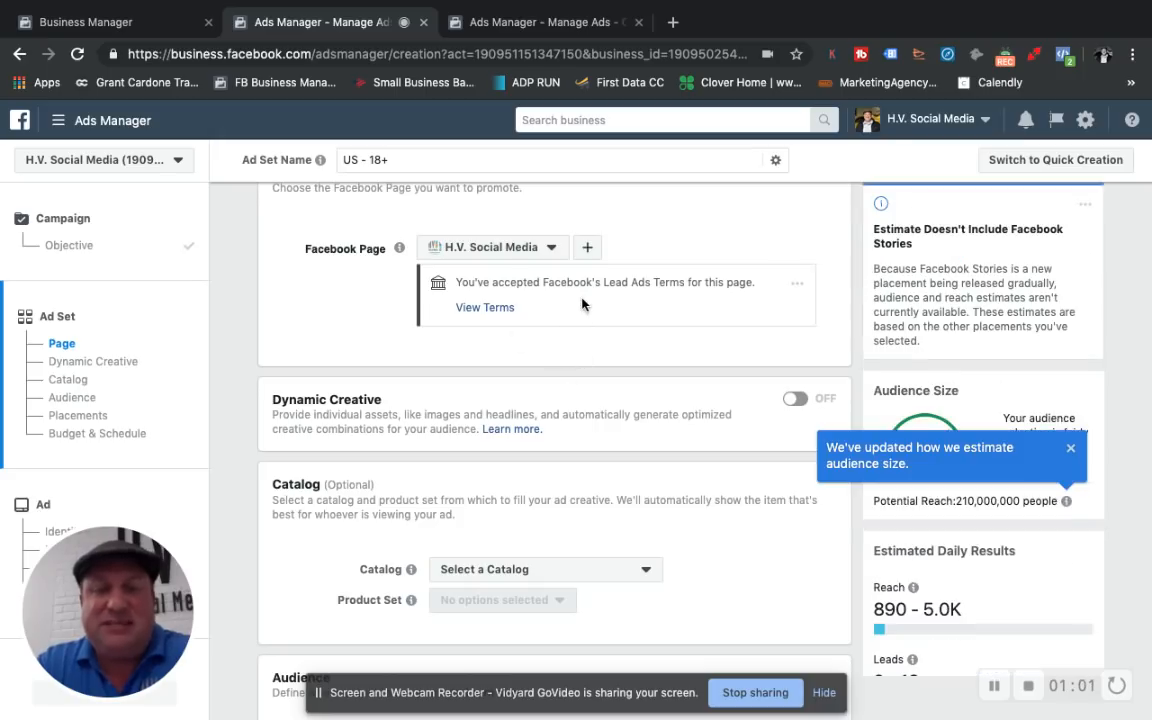
pyautogui.scroll(-3, 560, 296)
pyautogui.scroll(-10, 460, 370)
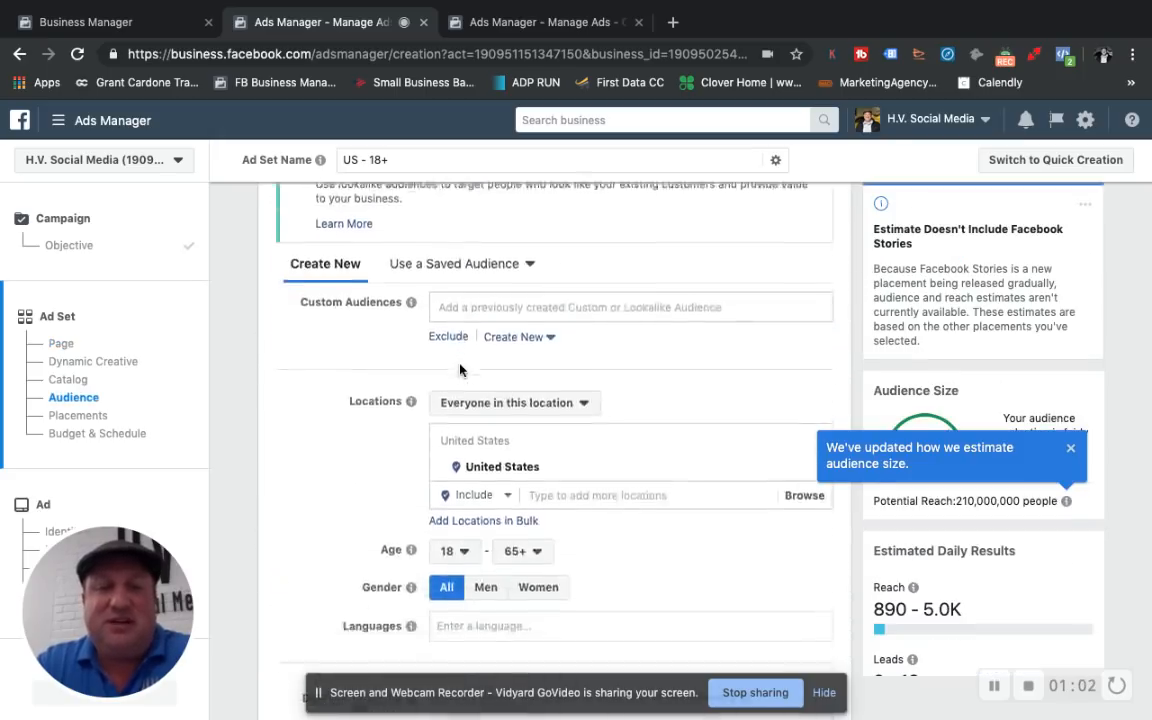
pyautogui.scroll(1, 460, 370)
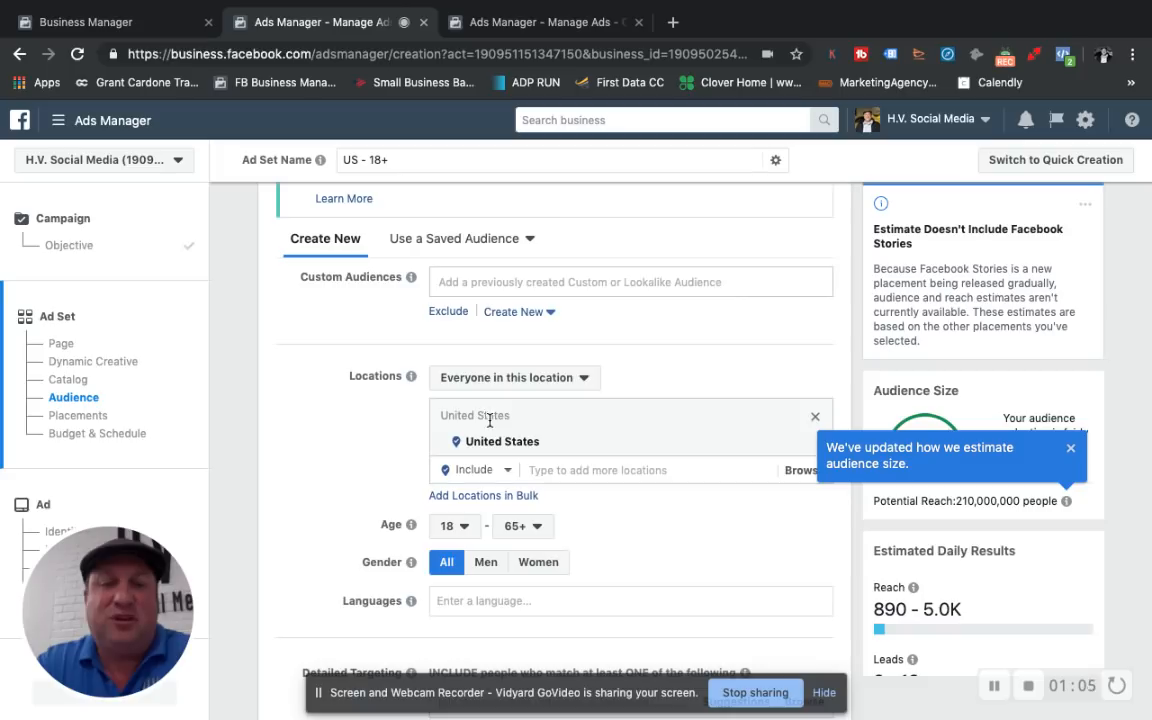
pyautogui.click(544, 463)
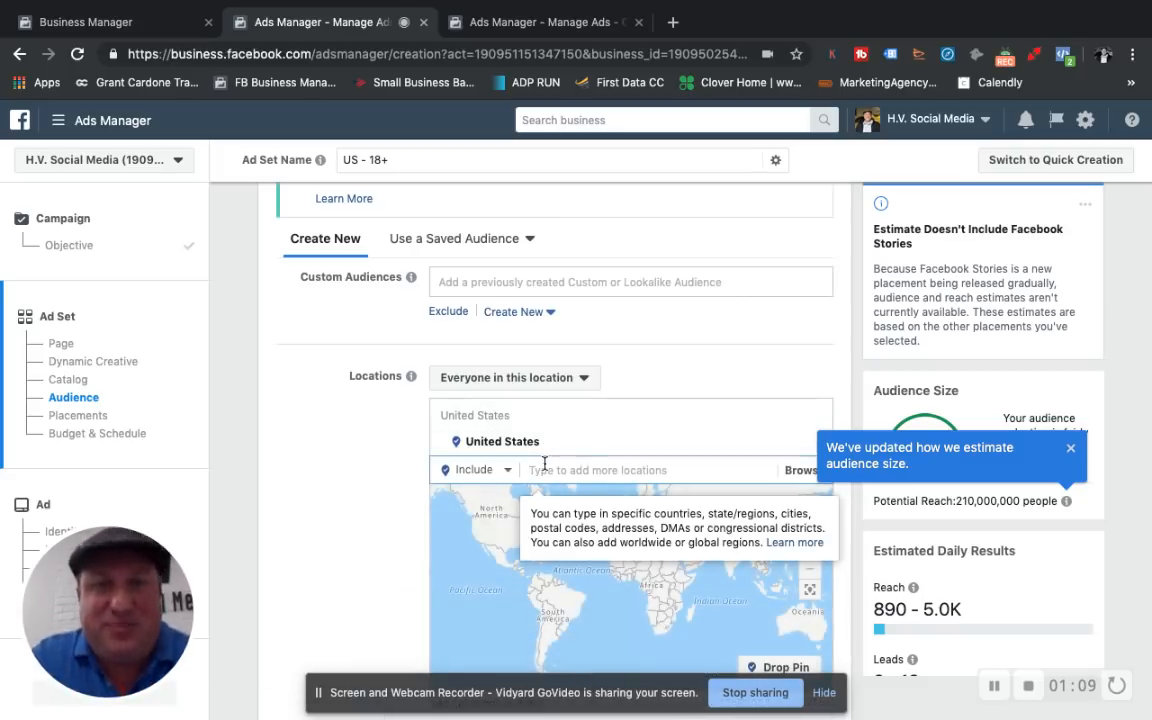
pyautogui.write('pough')
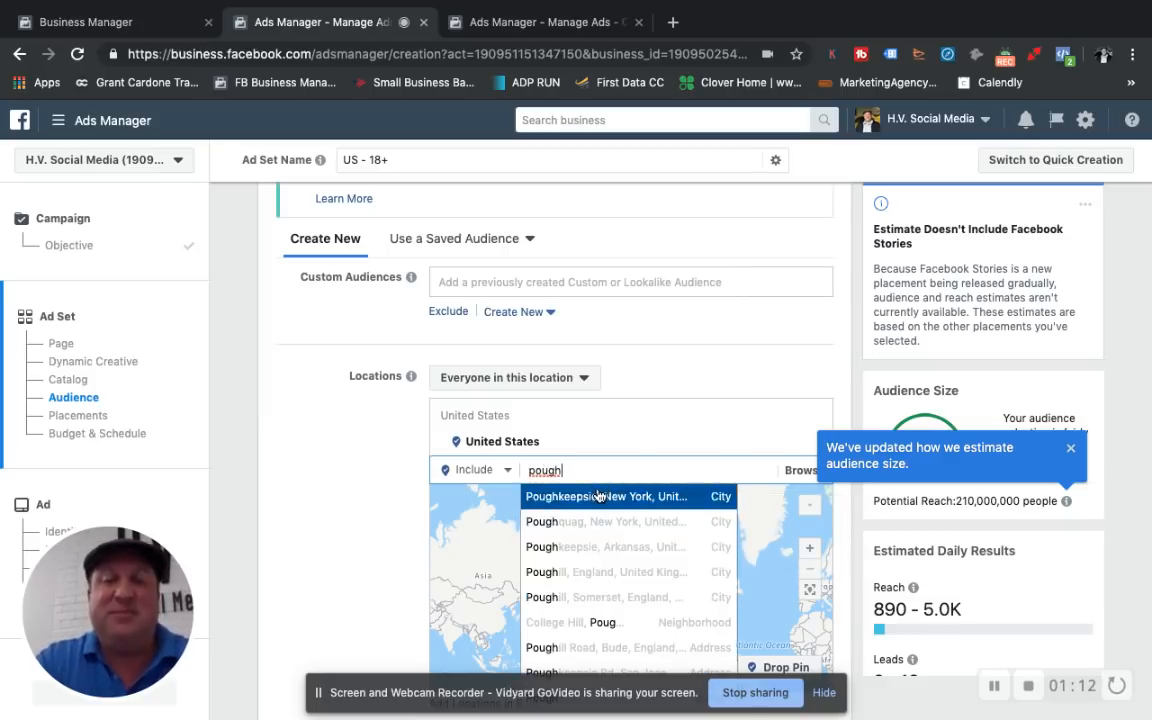
pyautogui.click(598, 496)
pyautogui.click(658, 442)
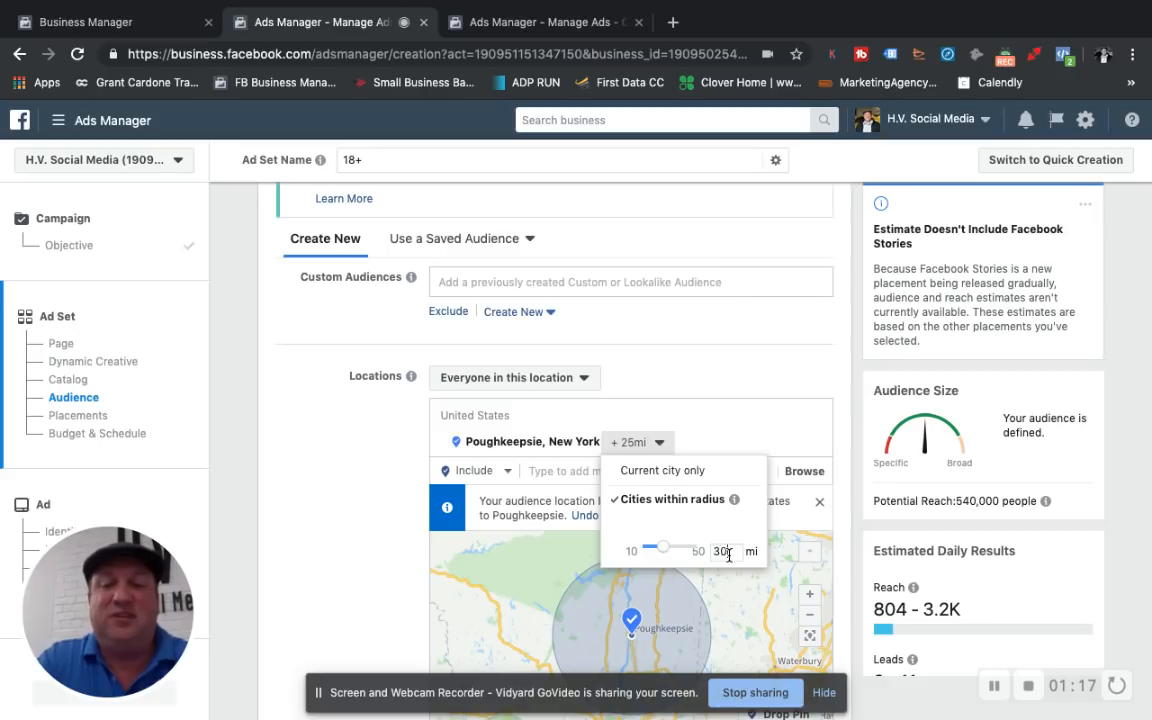
pyautogui.press('Return')
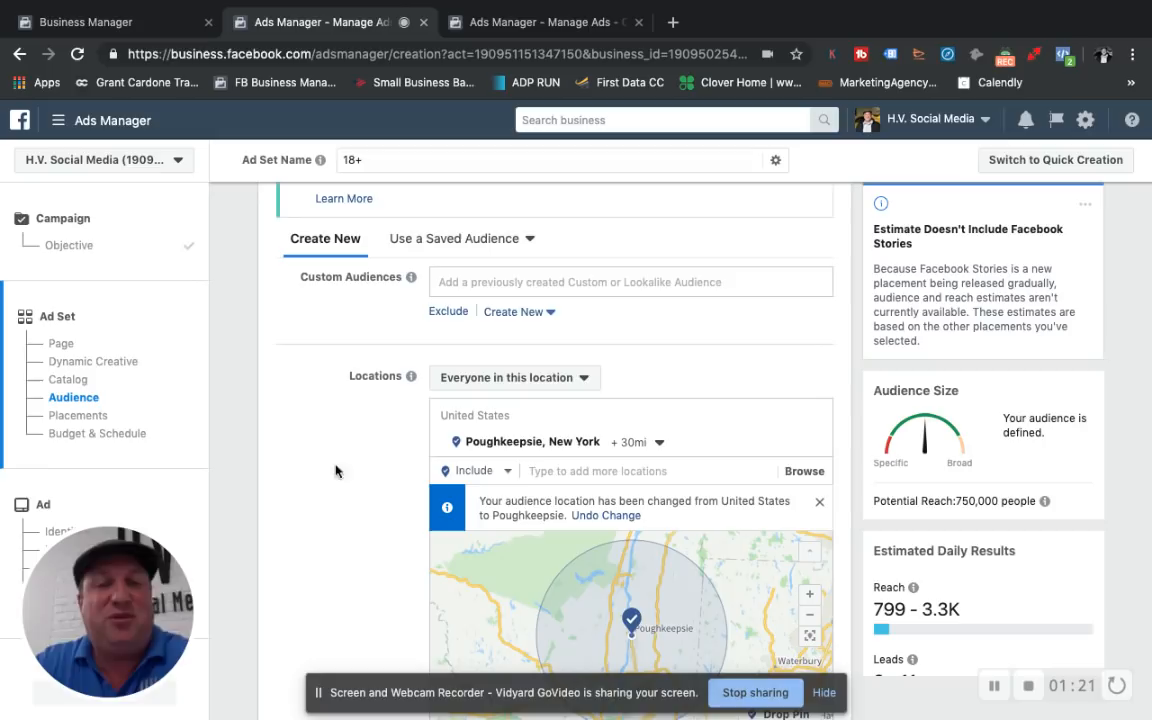
# Set the audience's minimum age to 30.
pyautogui.scroll(-1, 420, 479)
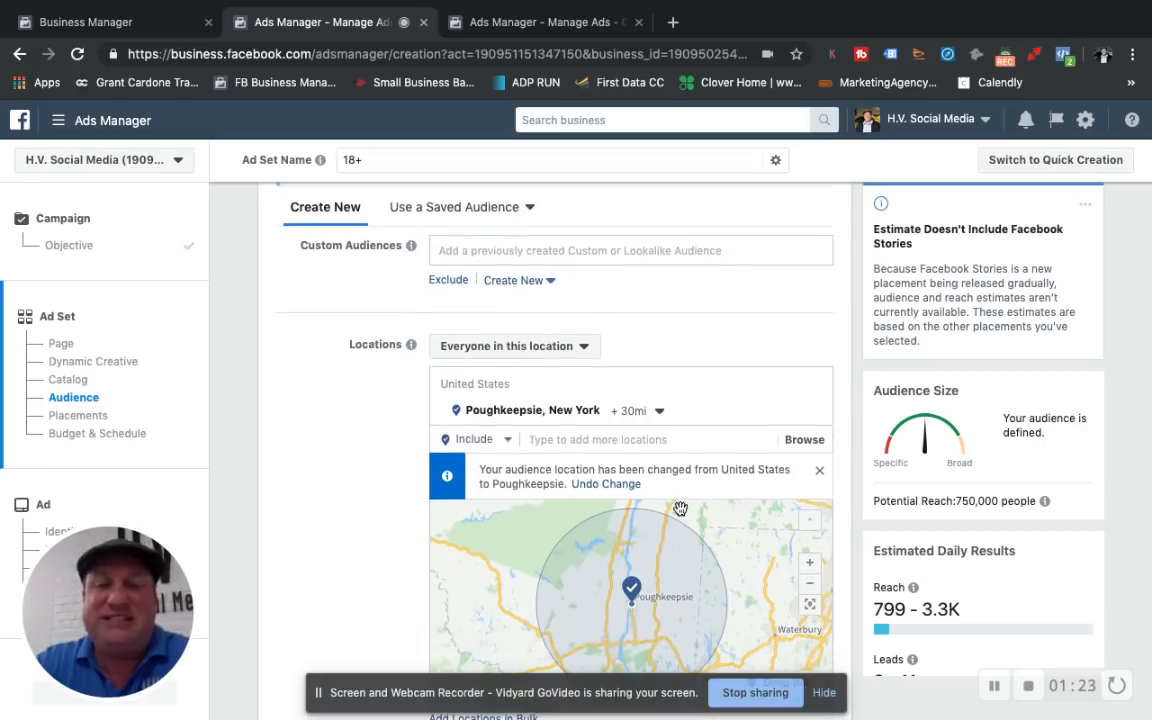
pyautogui.scroll(-1, 679, 508)
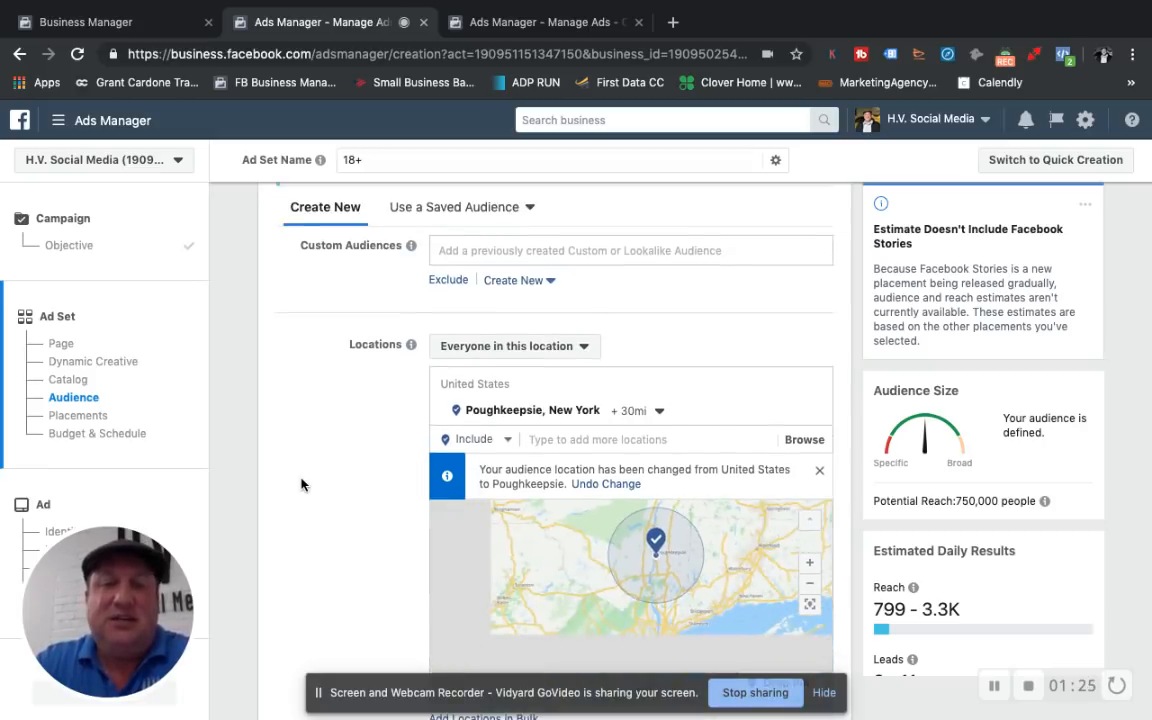
pyautogui.scroll(-3, 303, 481)
pyautogui.scroll(-2, 303, 485)
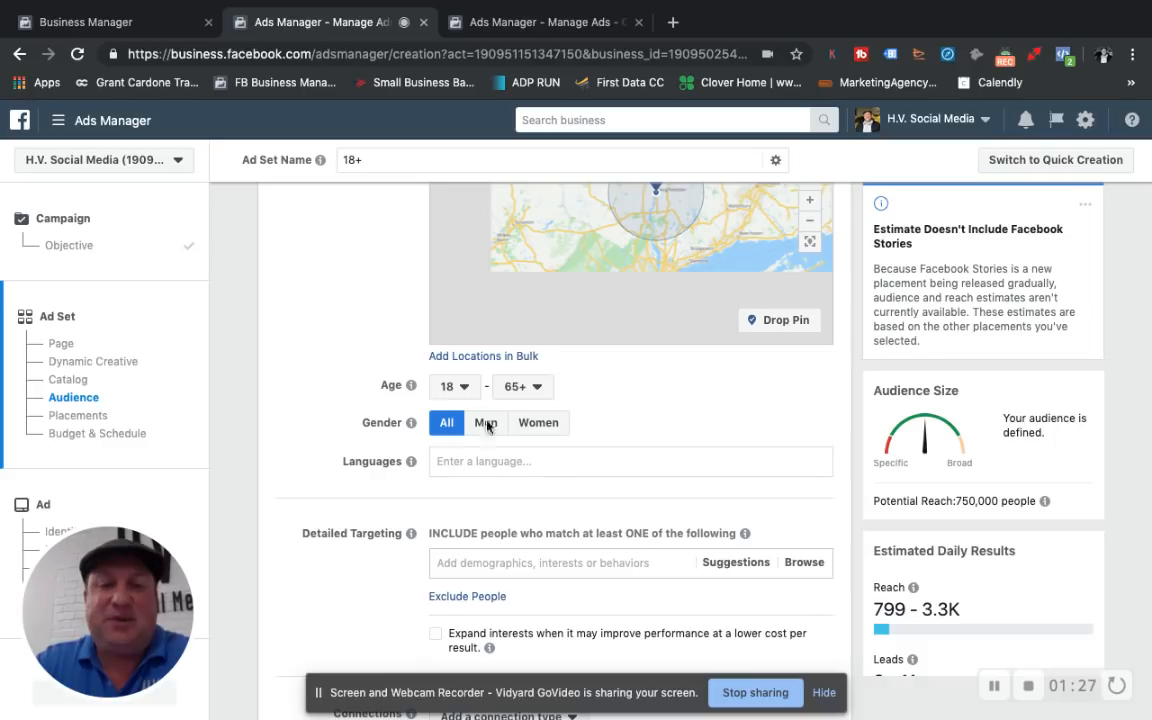
pyautogui.click(465, 390)
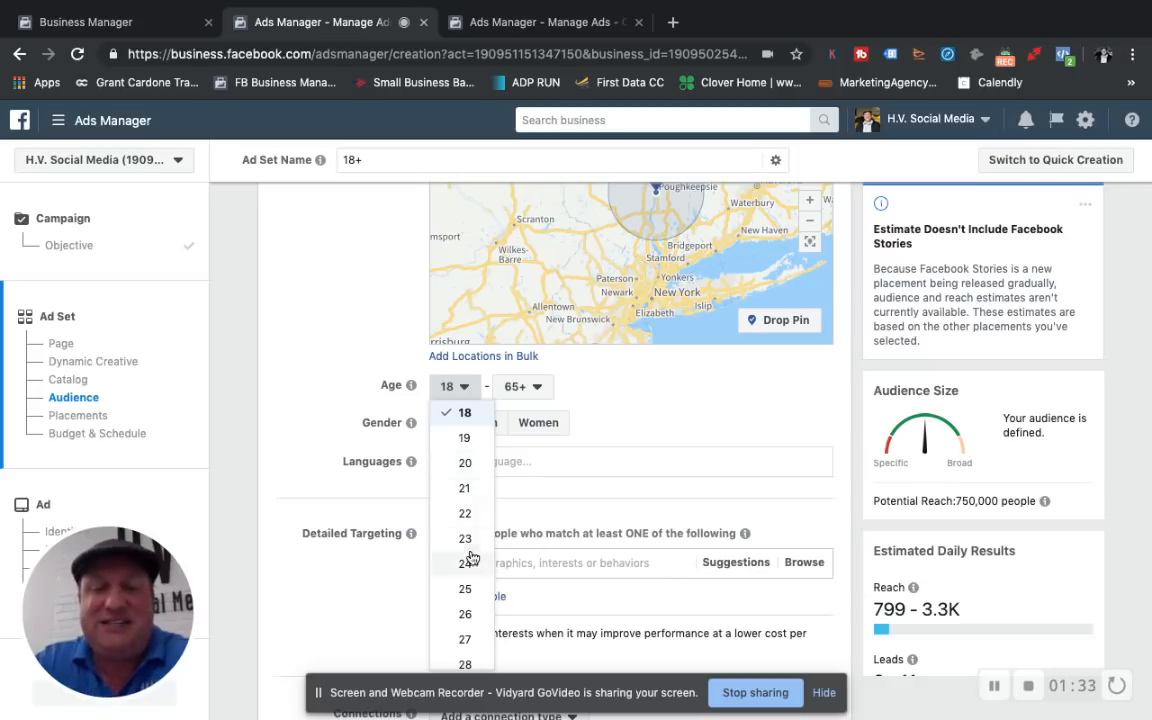
pyautogui.scroll(-1, 469, 562)
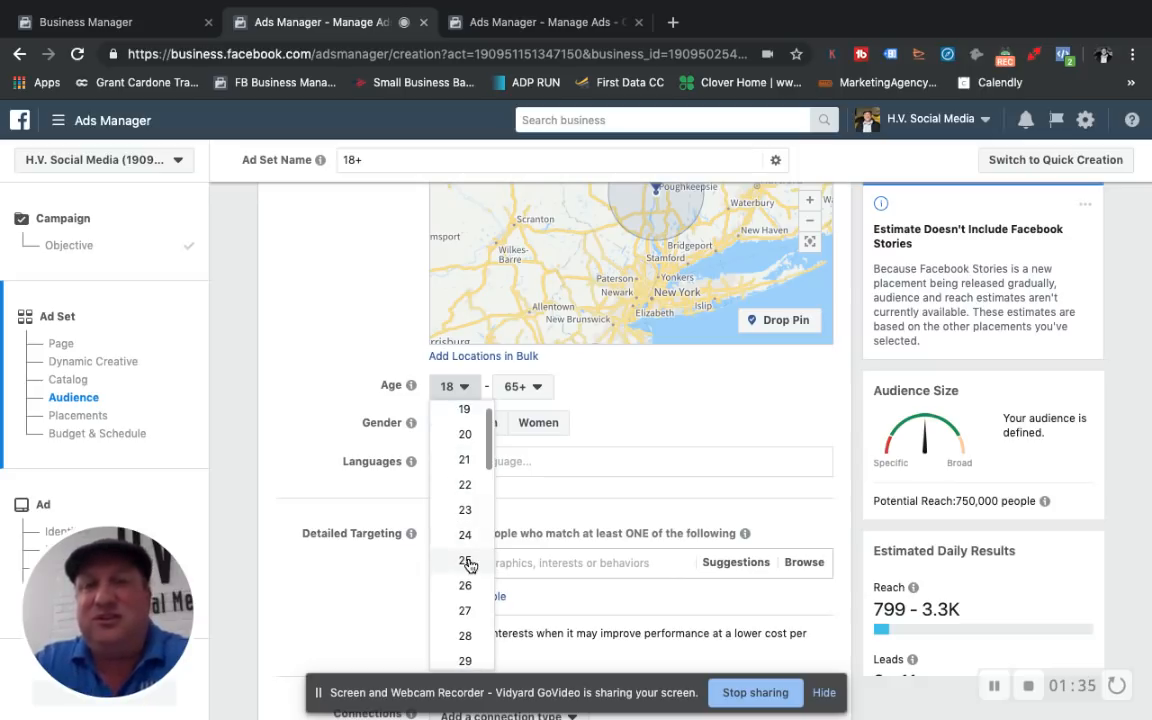
pyautogui.scroll(-5, 469, 566)
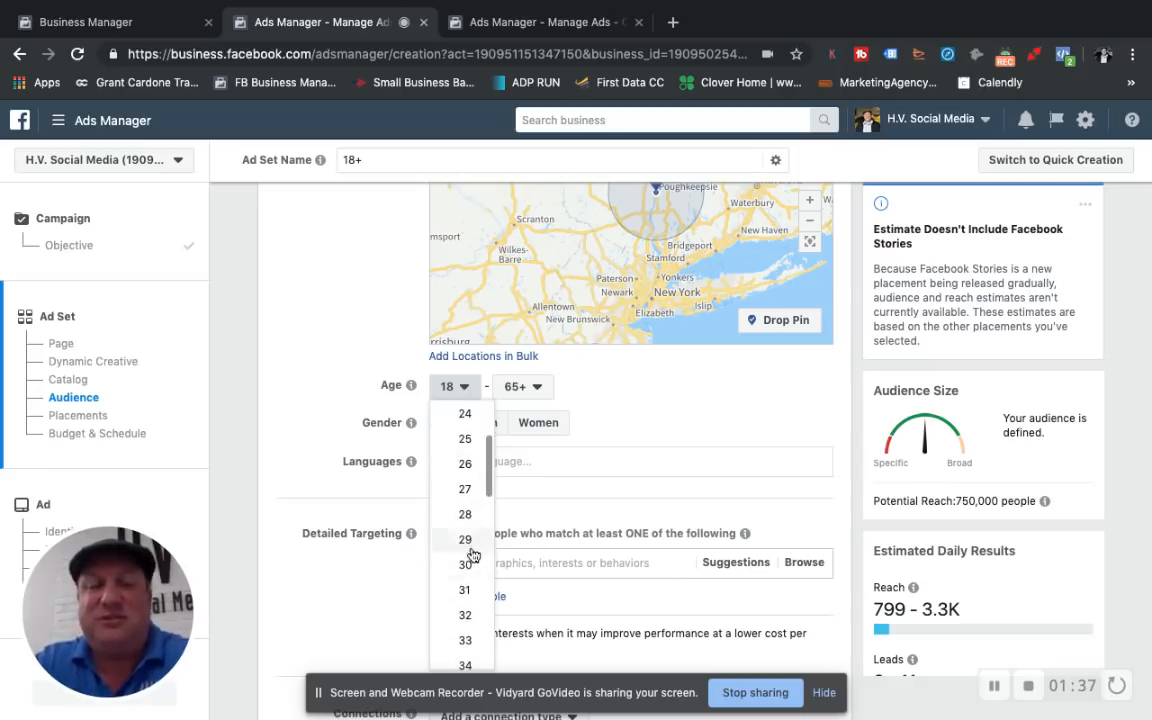
pyautogui.click(465, 566)
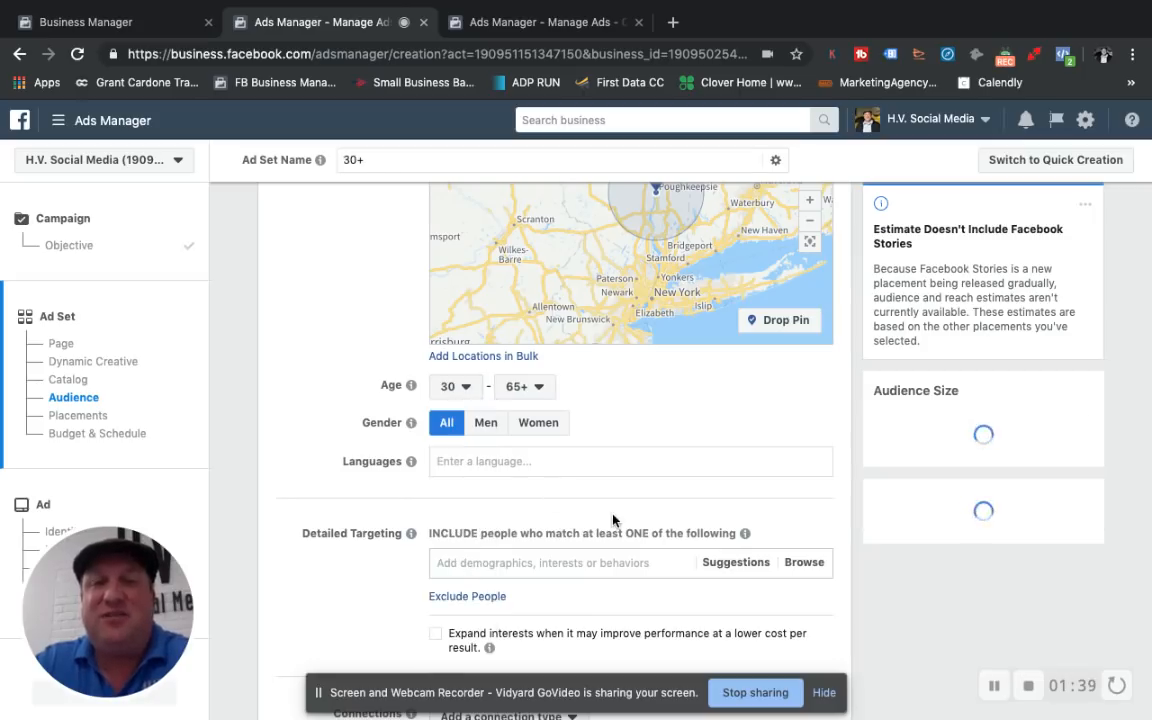
# Add the Air conditioning interest to the audience's detailed targeting.
pyautogui.scroll(-1, 530, 515)
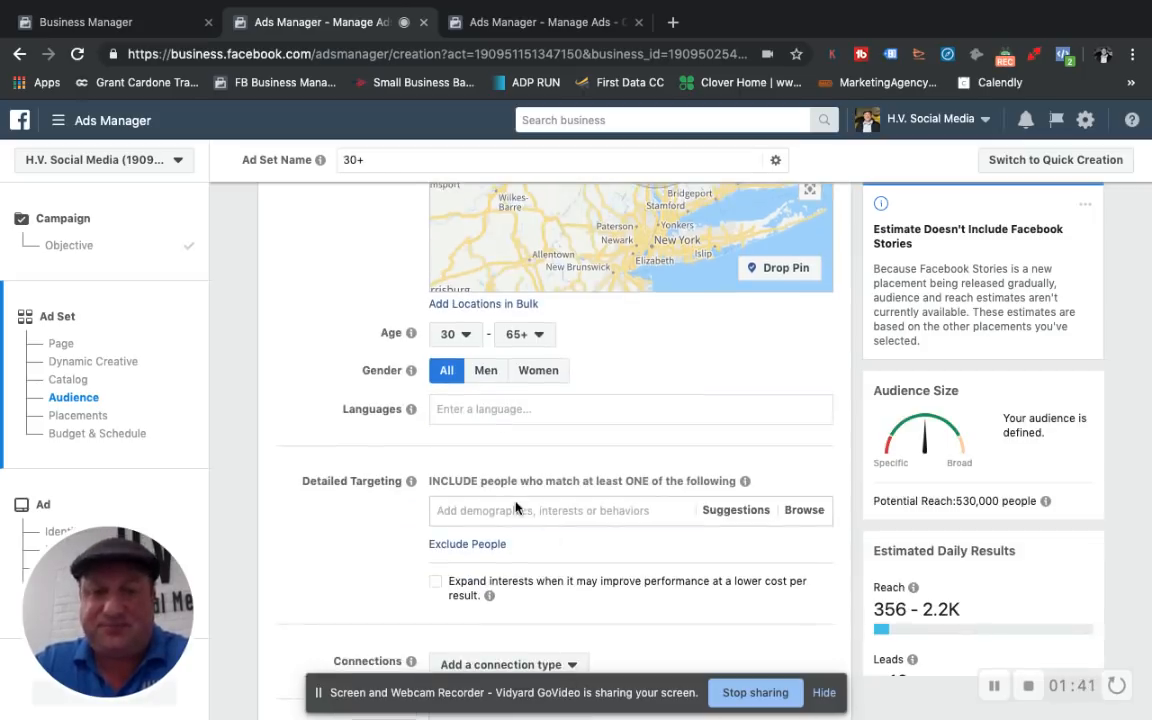
pyautogui.click(514, 509)
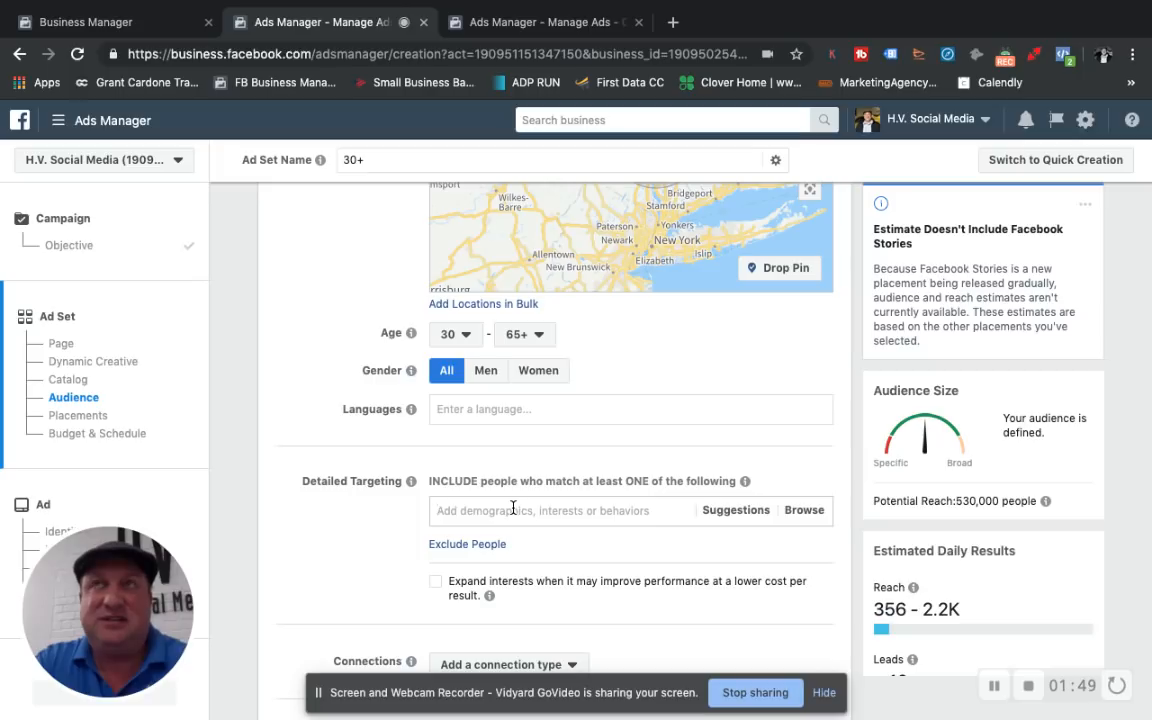
pyautogui.write('air')
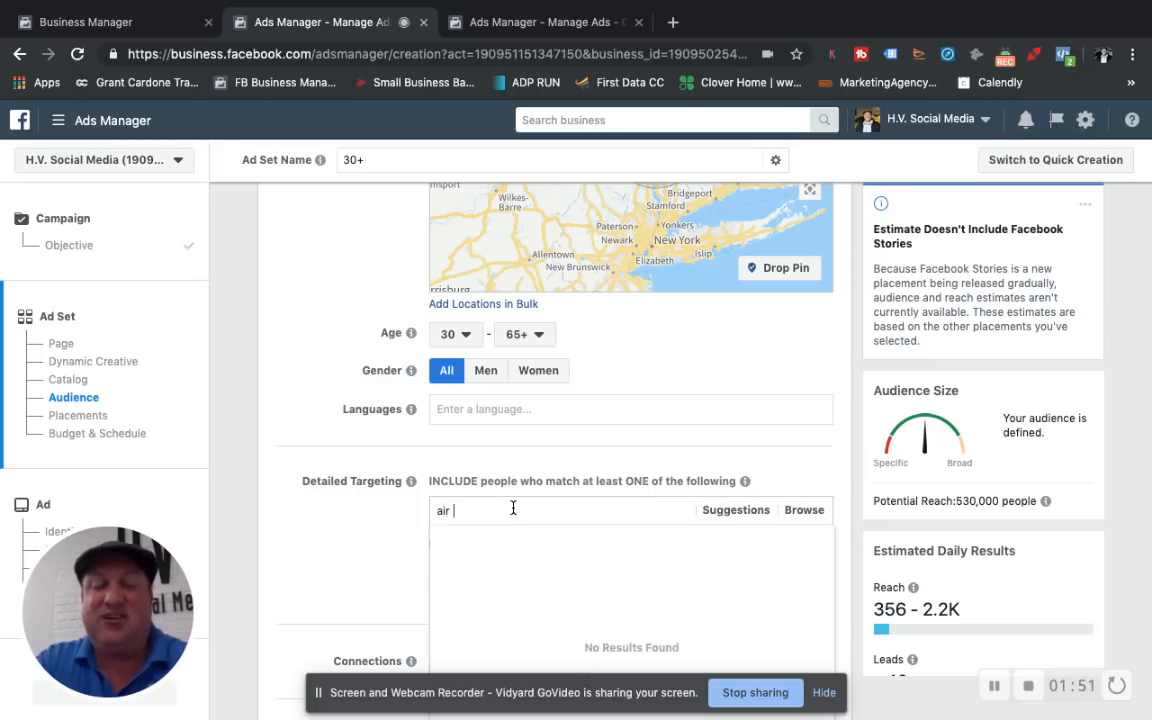
pyautogui.write(' conid')
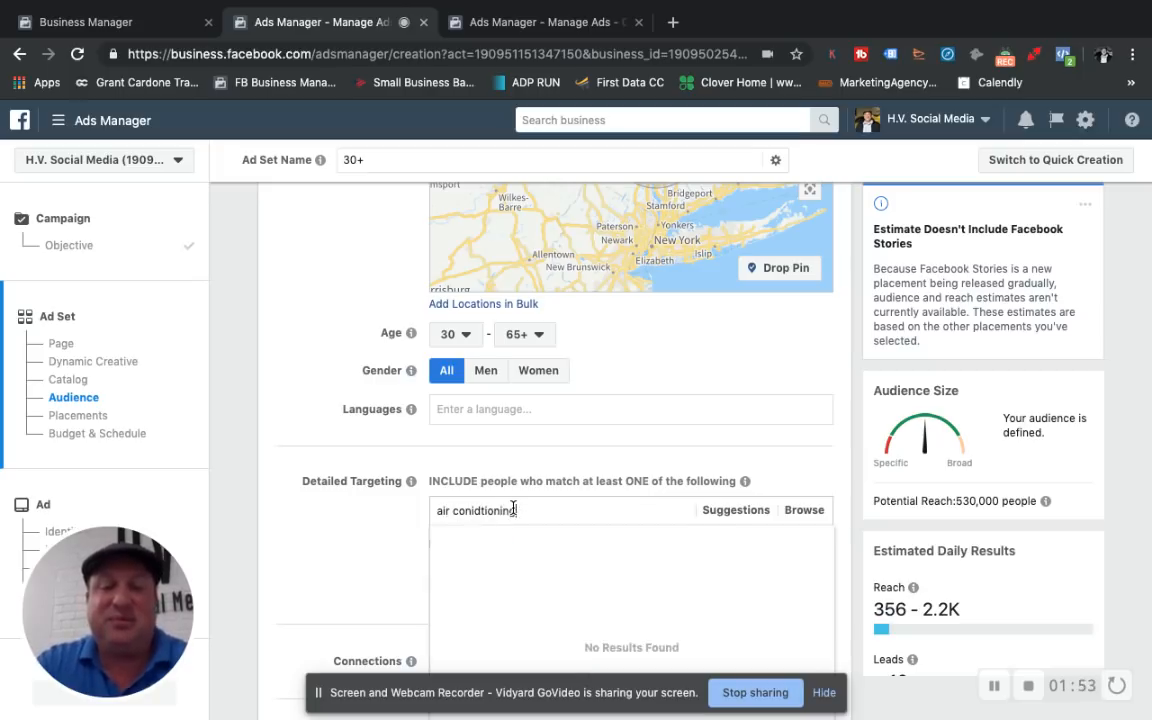
pyautogui.write('tioning')
pyautogui.press('BackSpace')
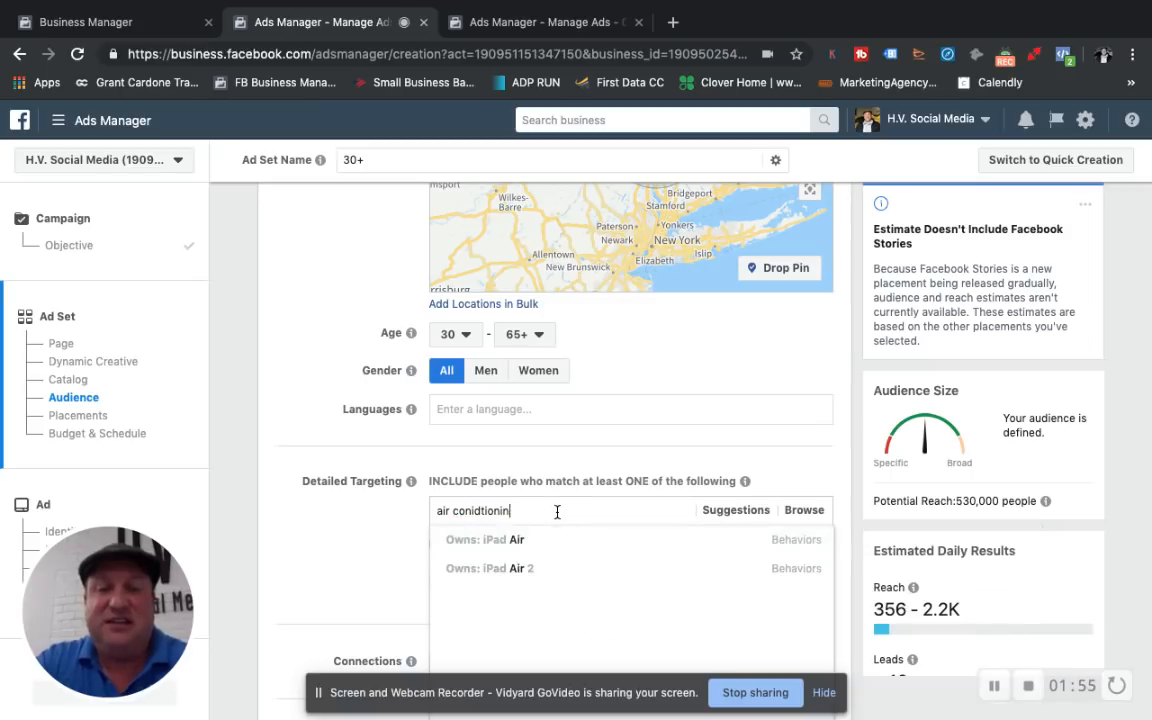
pyautogui.press('BackSpace')
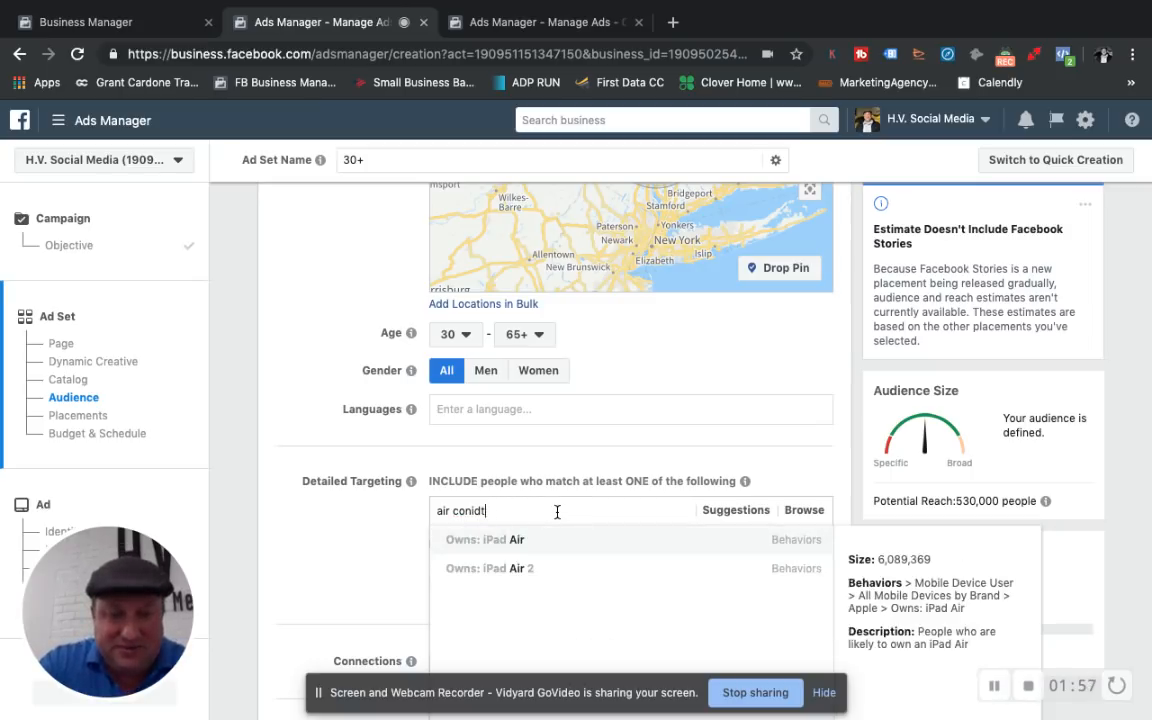
pyautogui.press('BackSpace')
pyautogui.write('ditioning')
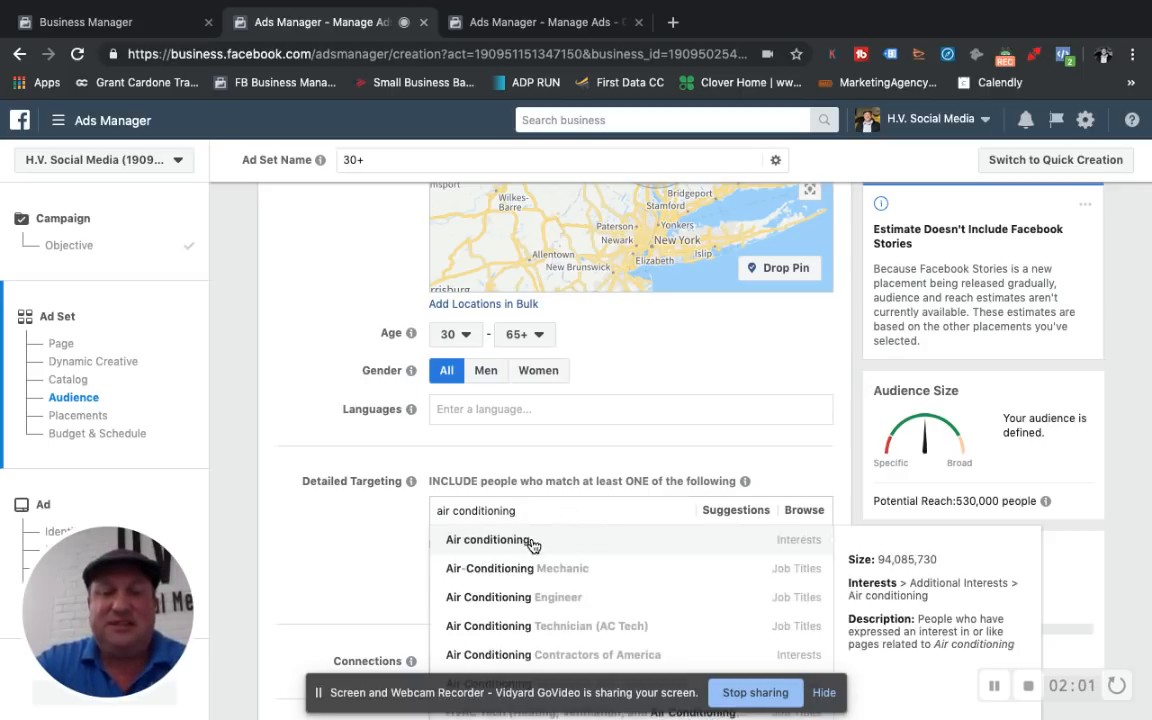
pyautogui.click(531, 543)
# Add the suggested interests HVAC and Indoor air quality to the detailed targeting.
pyautogui.click(736, 576)
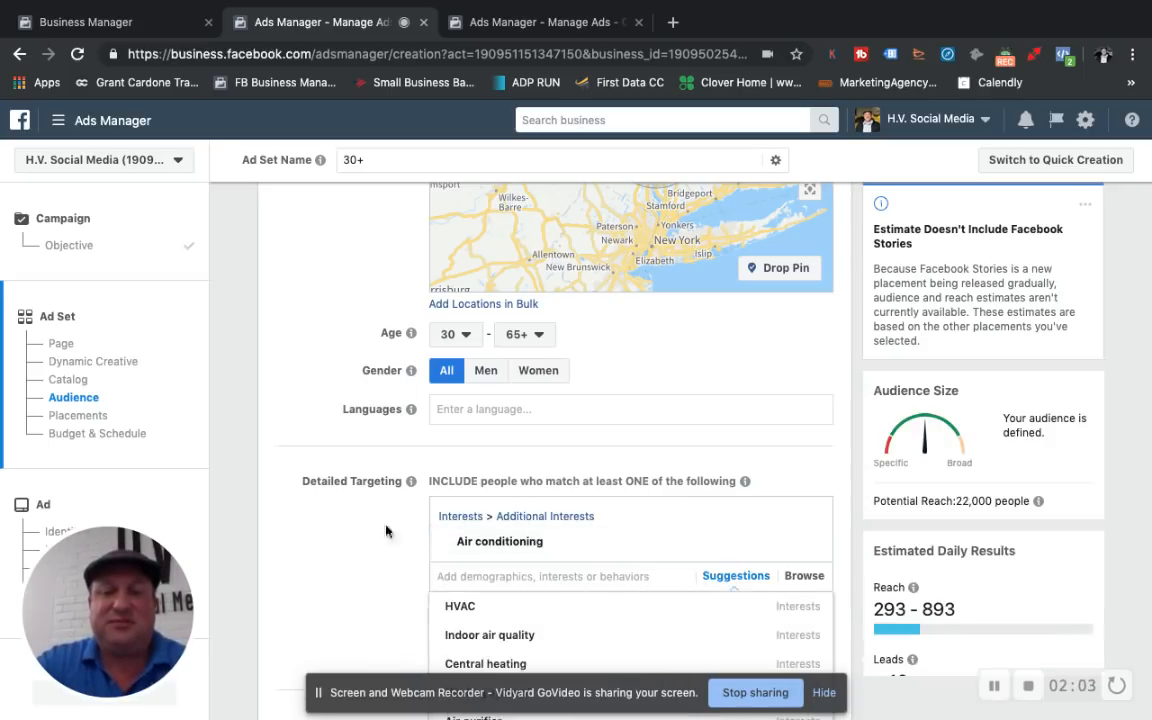
pyautogui.scroll(-1, 339, 539)
pyautogui.scroll(-2, 339, 539)
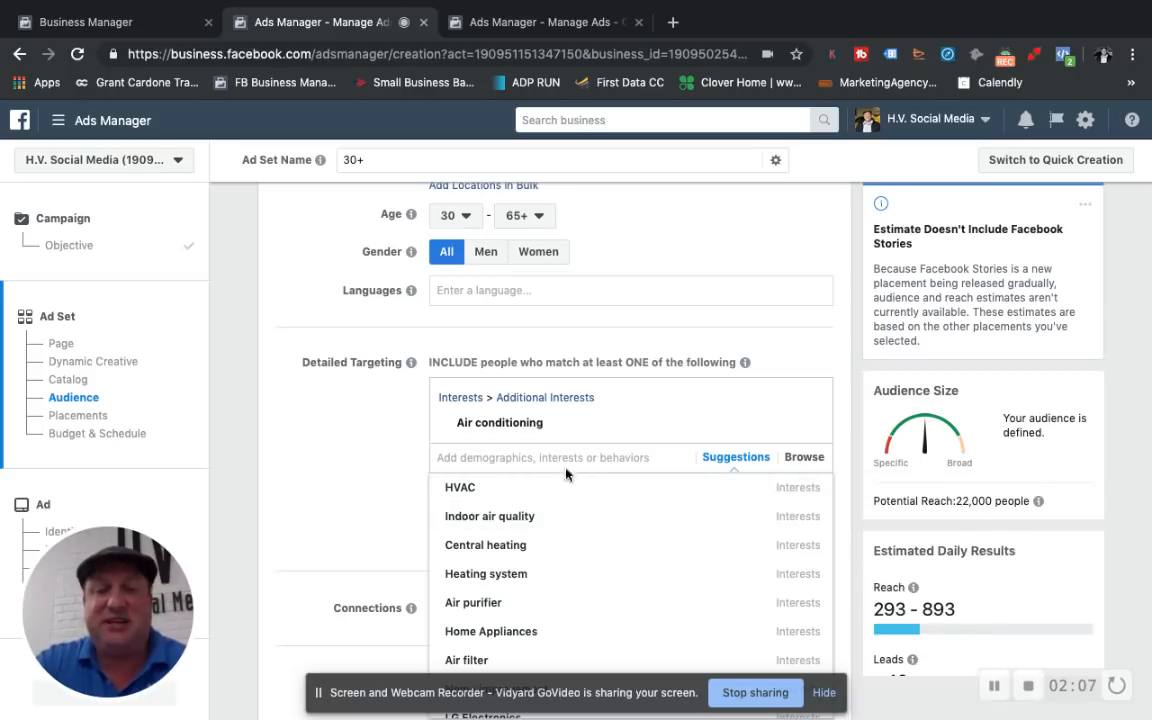
pyautogui.click(470, 490)
pyautogui.moveTo(576, 543)
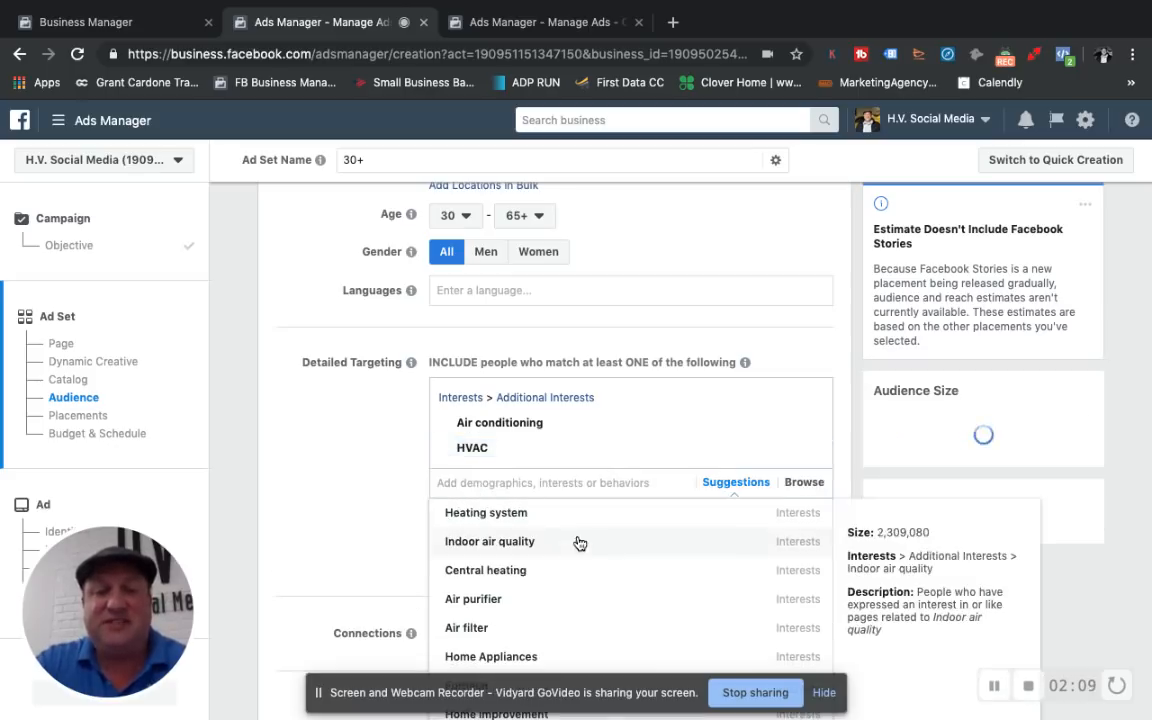
pyautogui.click(529, 543)
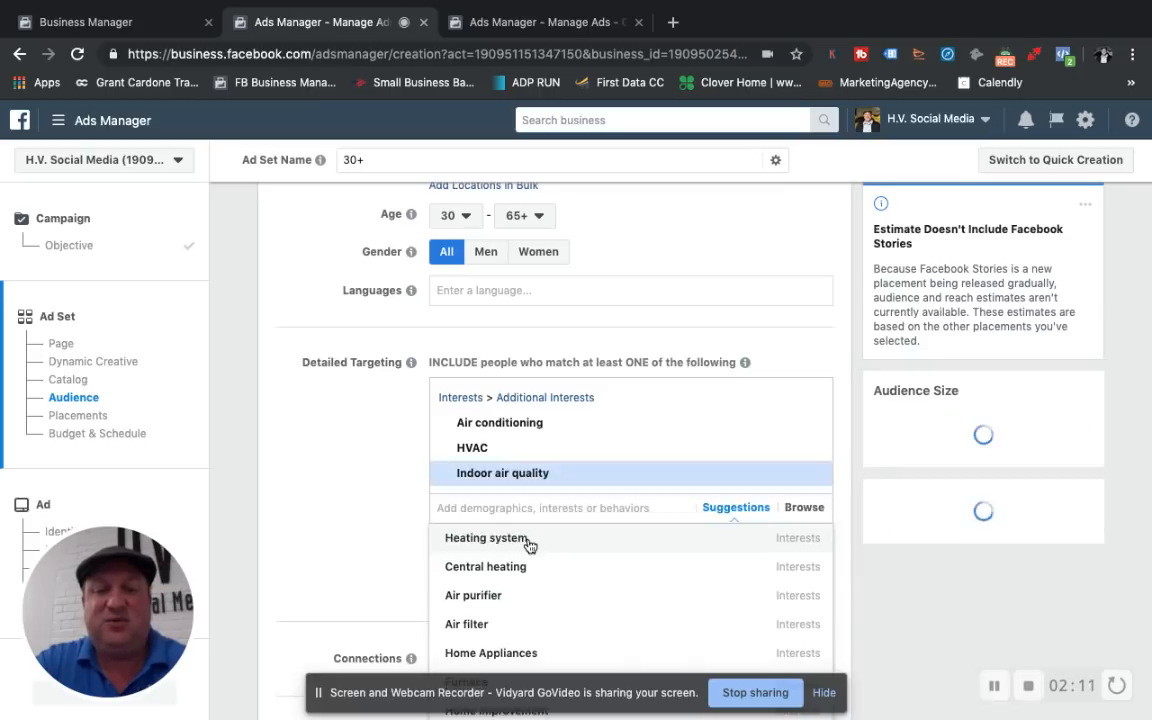
pyautogui.moveTo(566, 578)
pyautogui.scroll(-3, 567, 580)
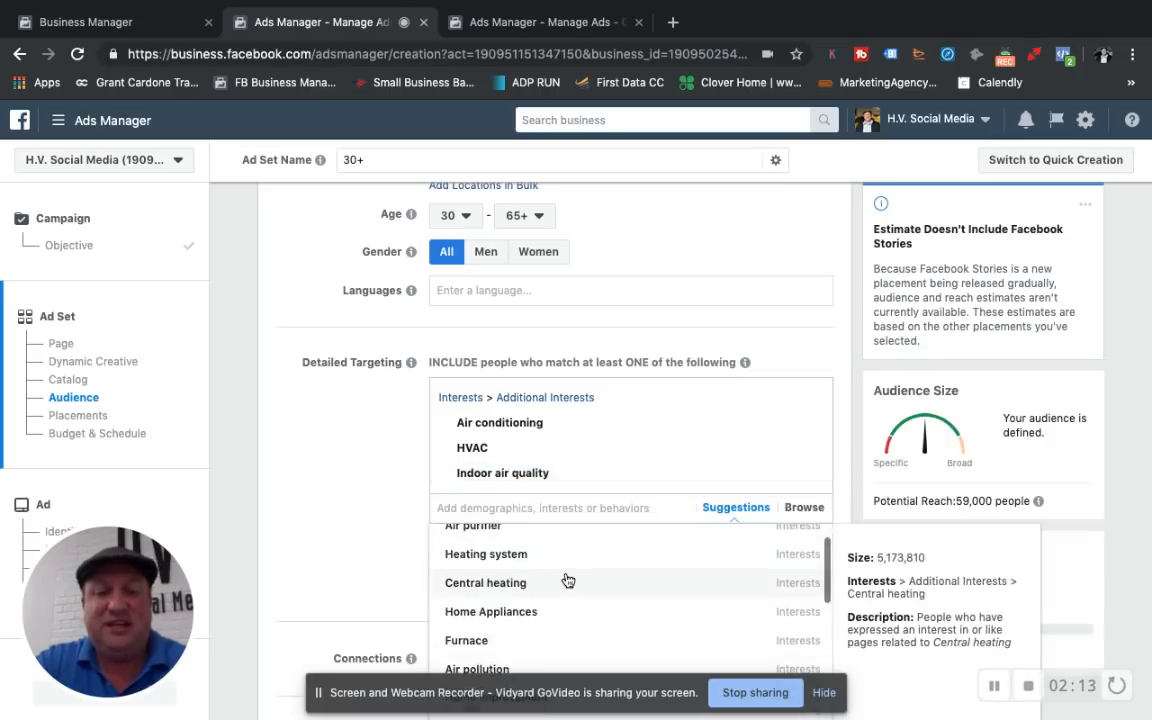
pyautogui.scroll(-3, 567, 580)
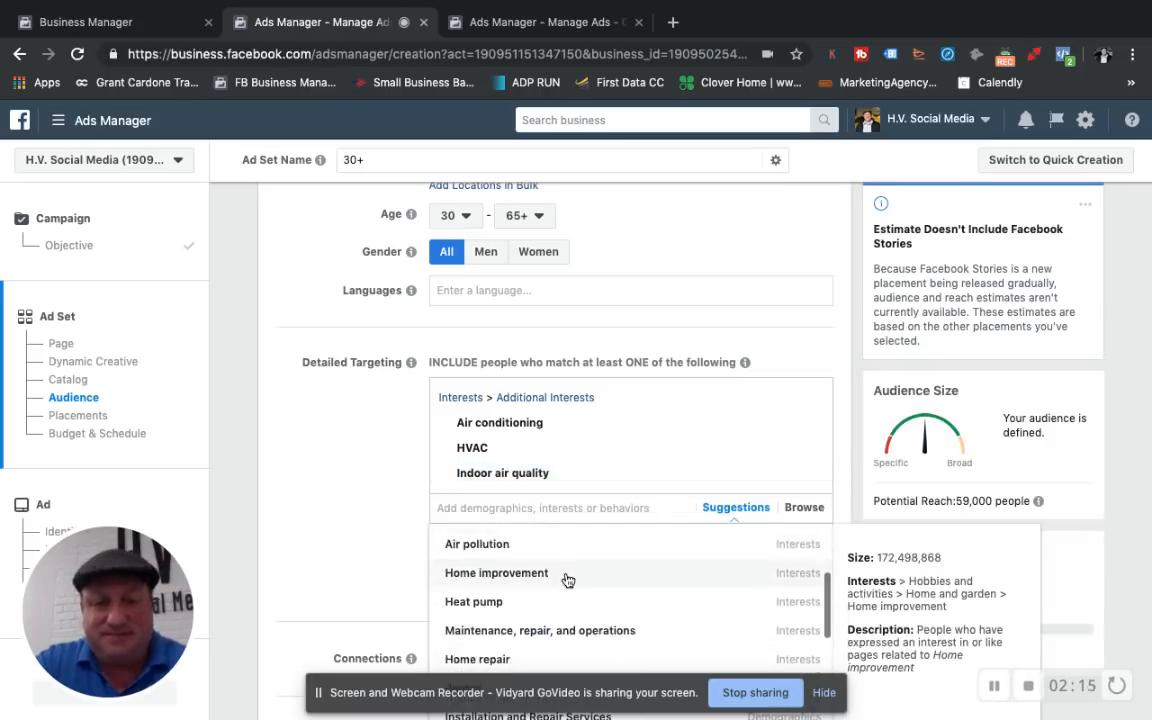
pyautogui.scroll(-3, 567, 580)
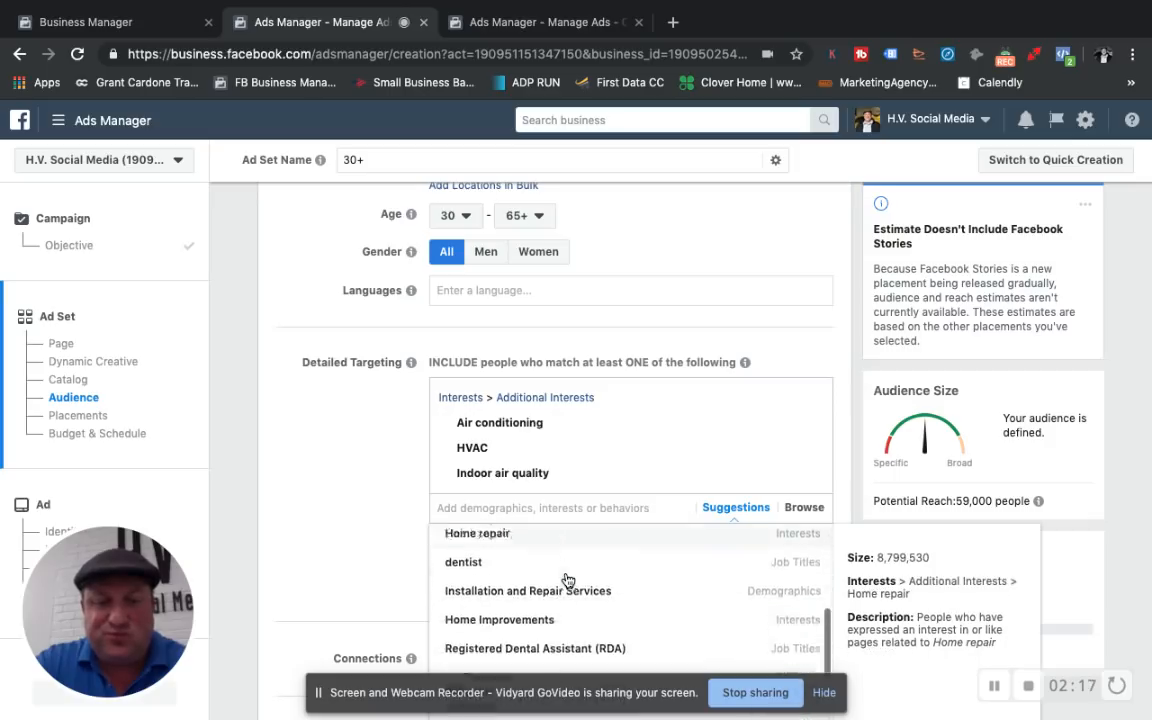
pyautogui.click(389, 538)
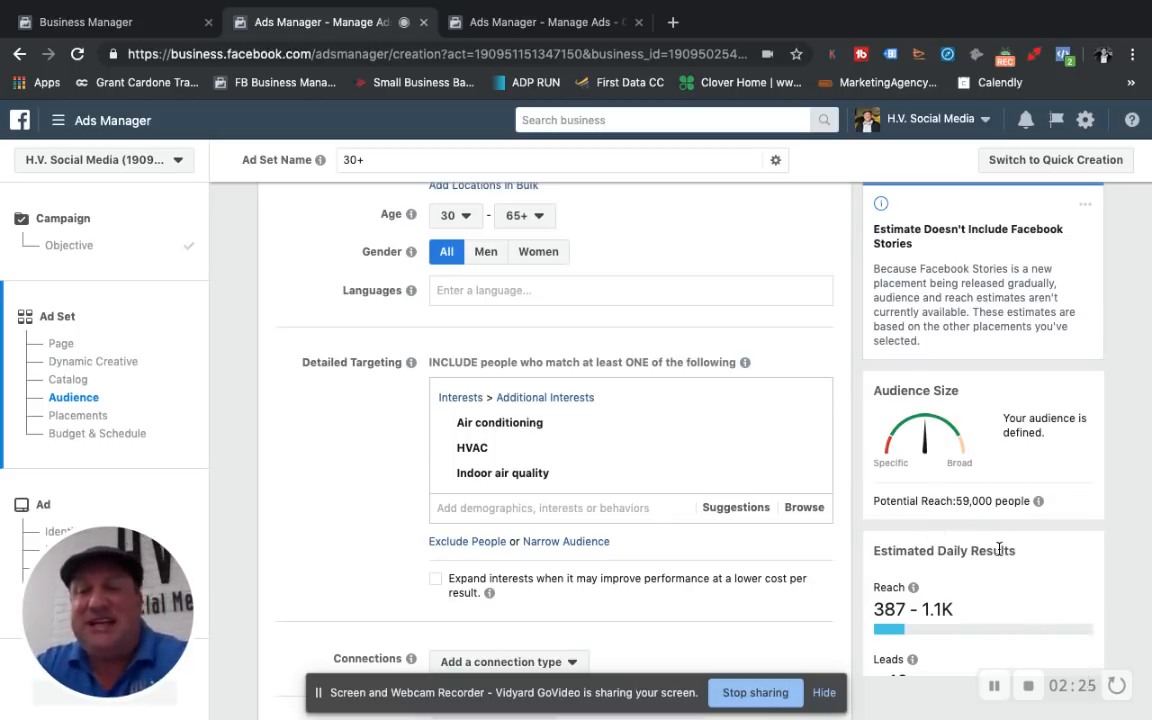
# Switch the ad set from automatic to edited placements and exclude Facebook In-Stream Videos.
pyautogui.moveTo(826, 441)
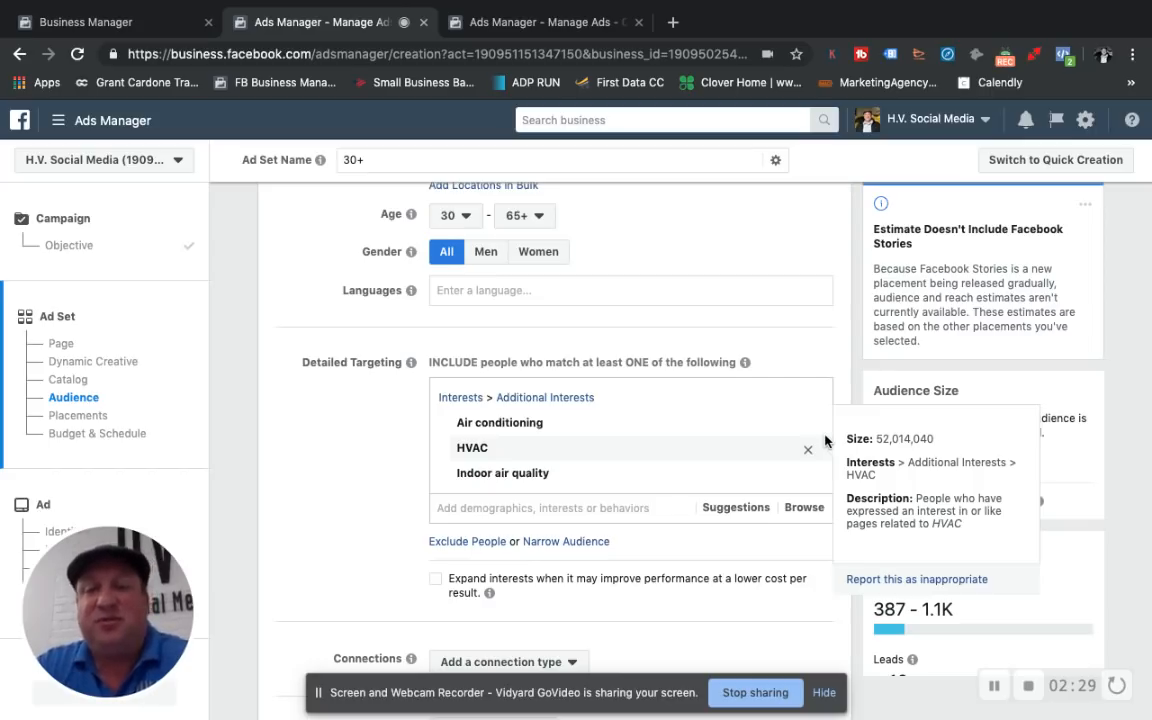
pyautogui.scroll(-2, 826, 441)
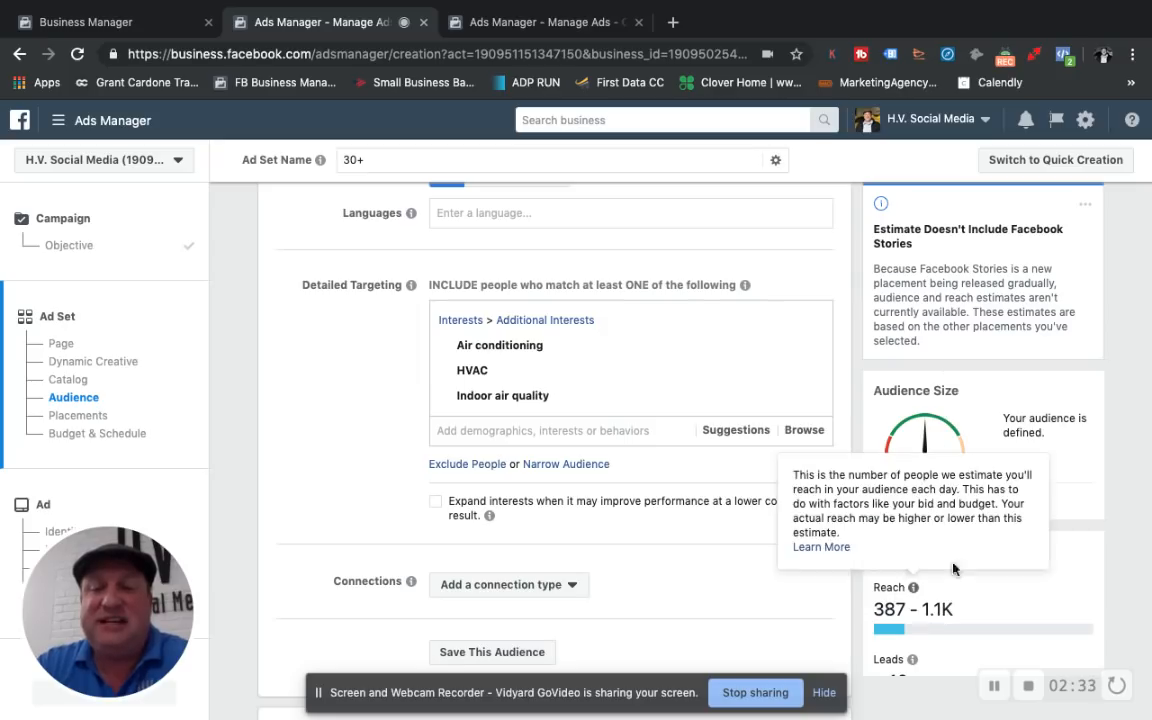
pyautogui.scroll(-4, 705, 528)
pyautogui.scroll(-7, 705, 528)
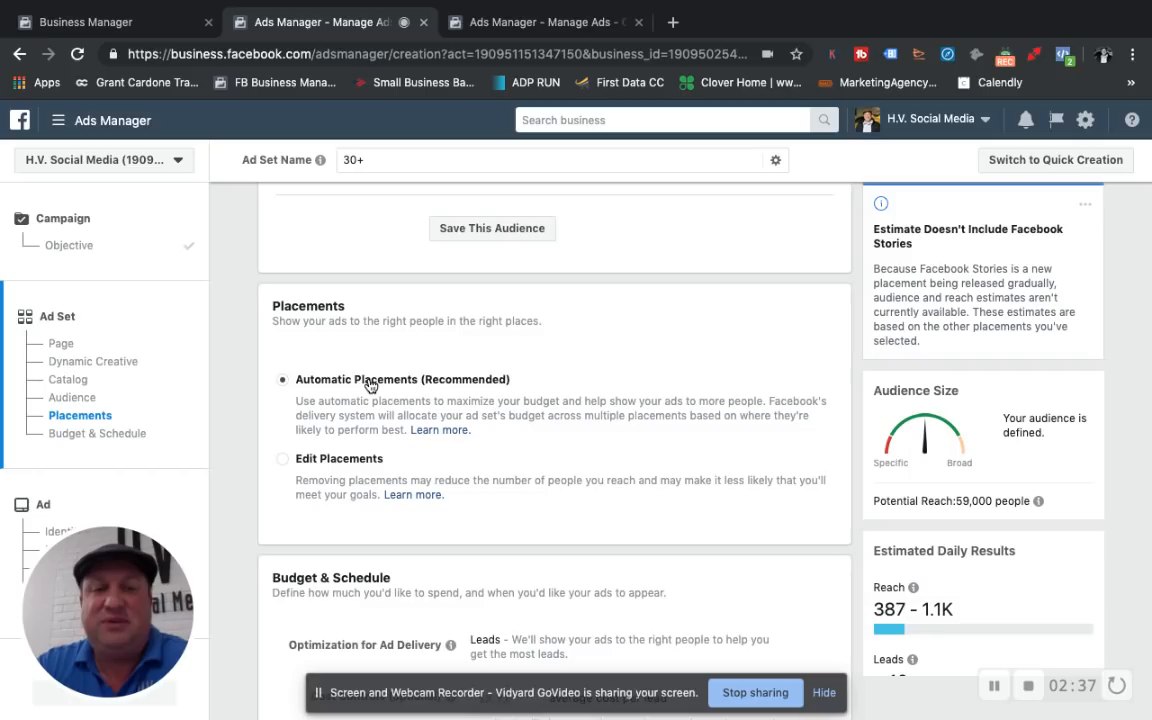
pyautogui.click(283, 461)
pyautogui.scroll(-3, 463, 525)
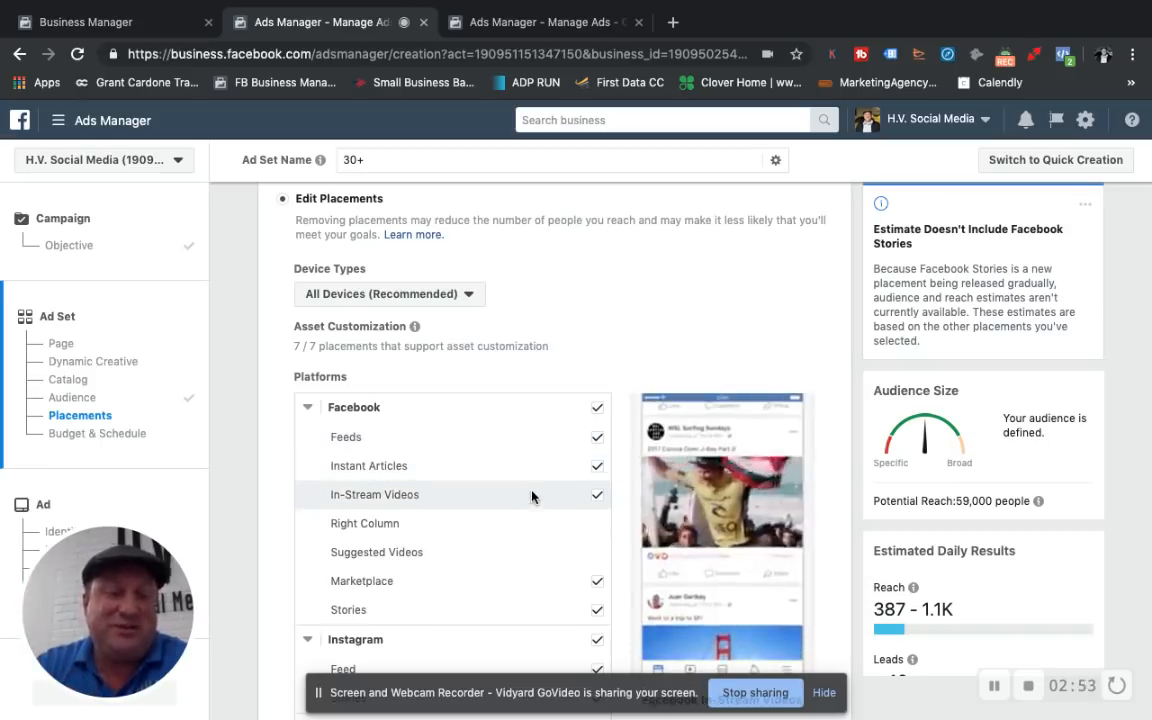
pyautogui.click(596, 500)
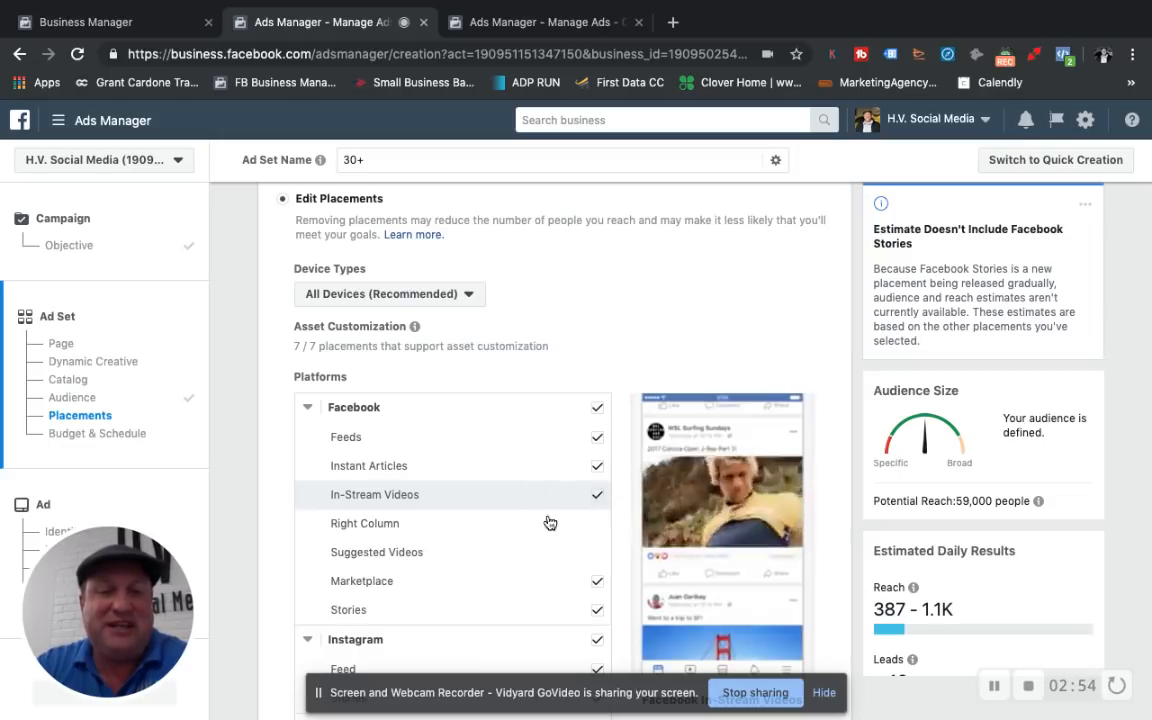
# Review the remaining placement options for Facebook, Instagram, Audience Network and Messenger, including the mobile device and content exclusion settings.
pyautogui.scroll(-2, 522, 547)
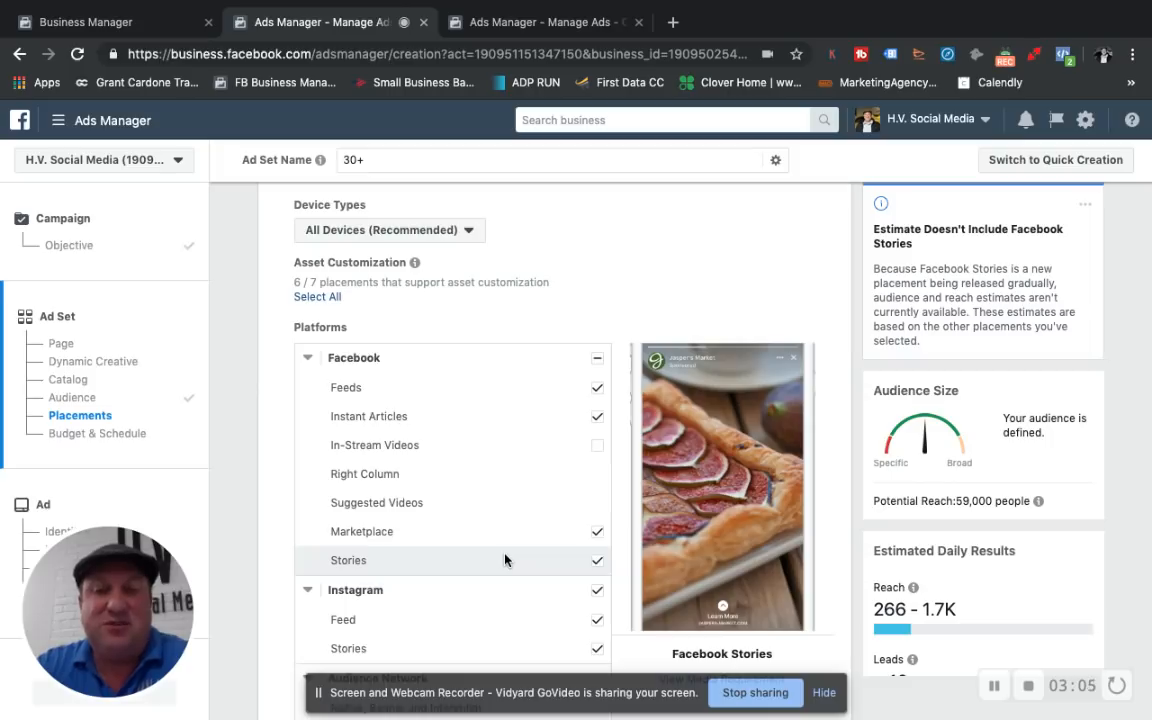
pyautogui.scroll(-1, 505, 560)
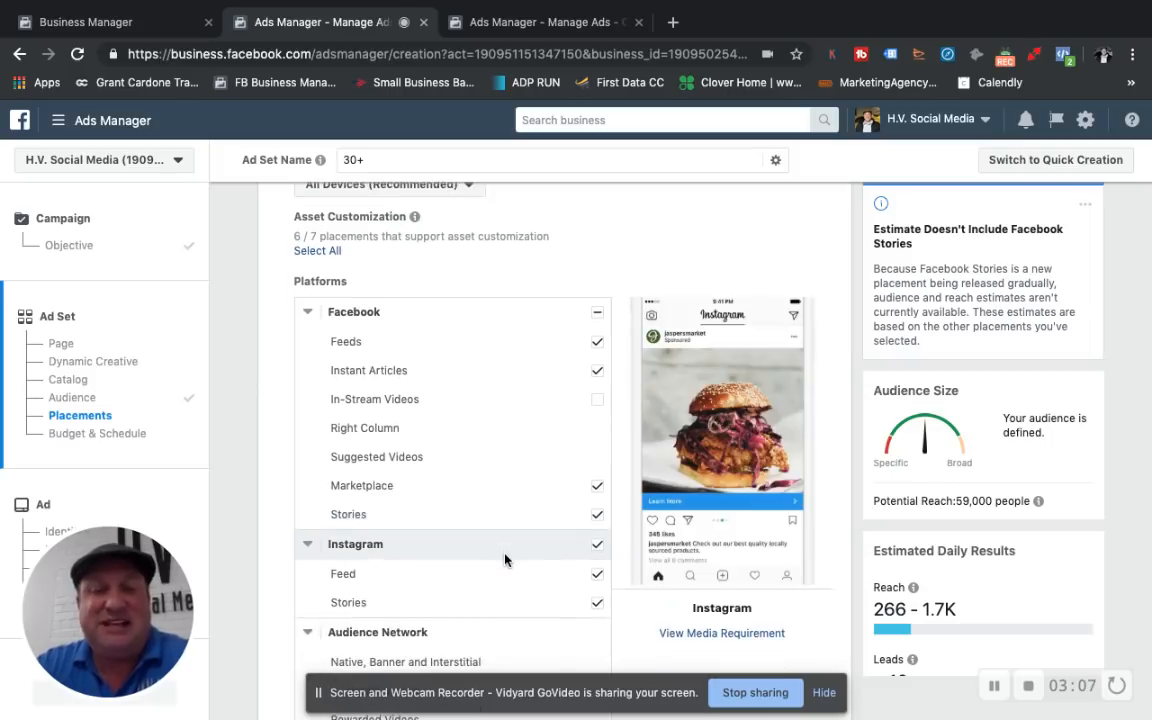
pyautogui.scroll(-2, 505, 560)
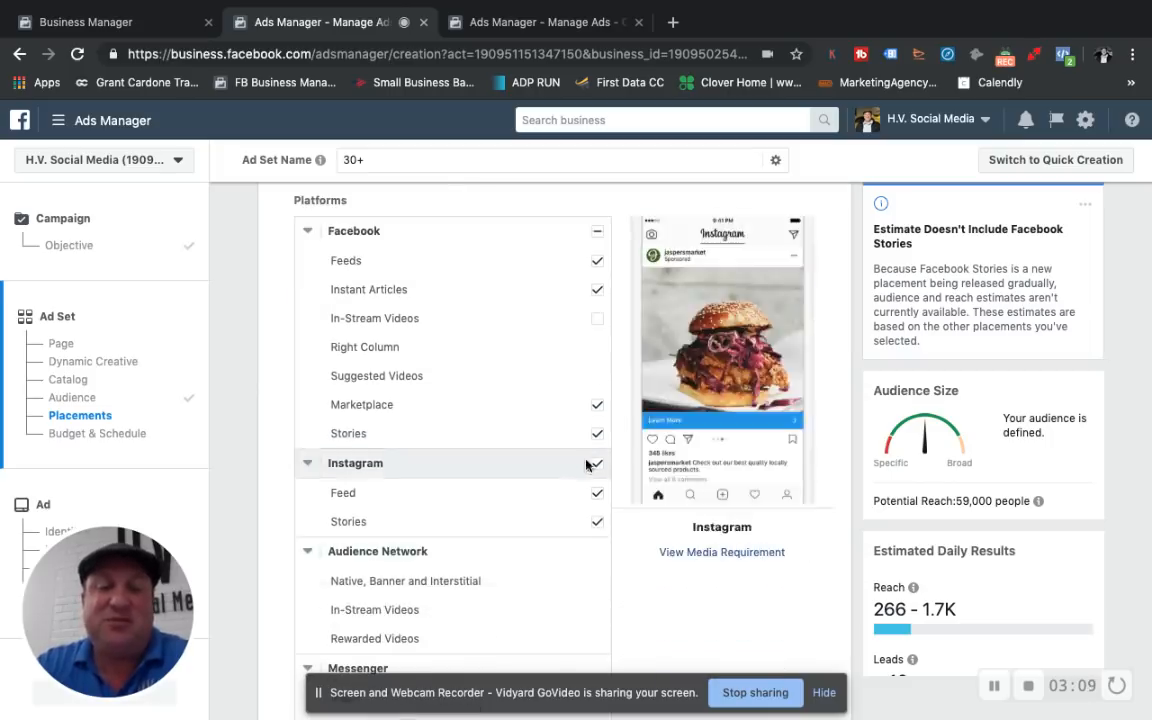
pyautogui.scroll(8, 468, 549)
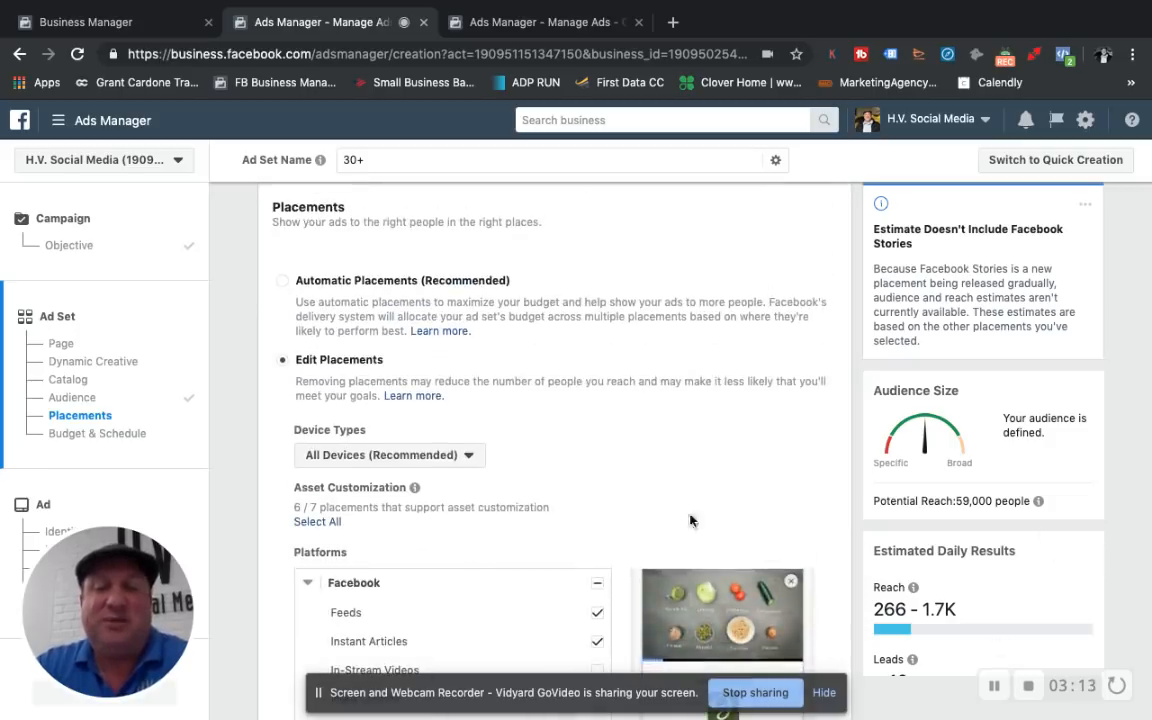
pyautogui.scroll(-10, 690, 480)
pyautogui.scroll(-1, 672, 442)
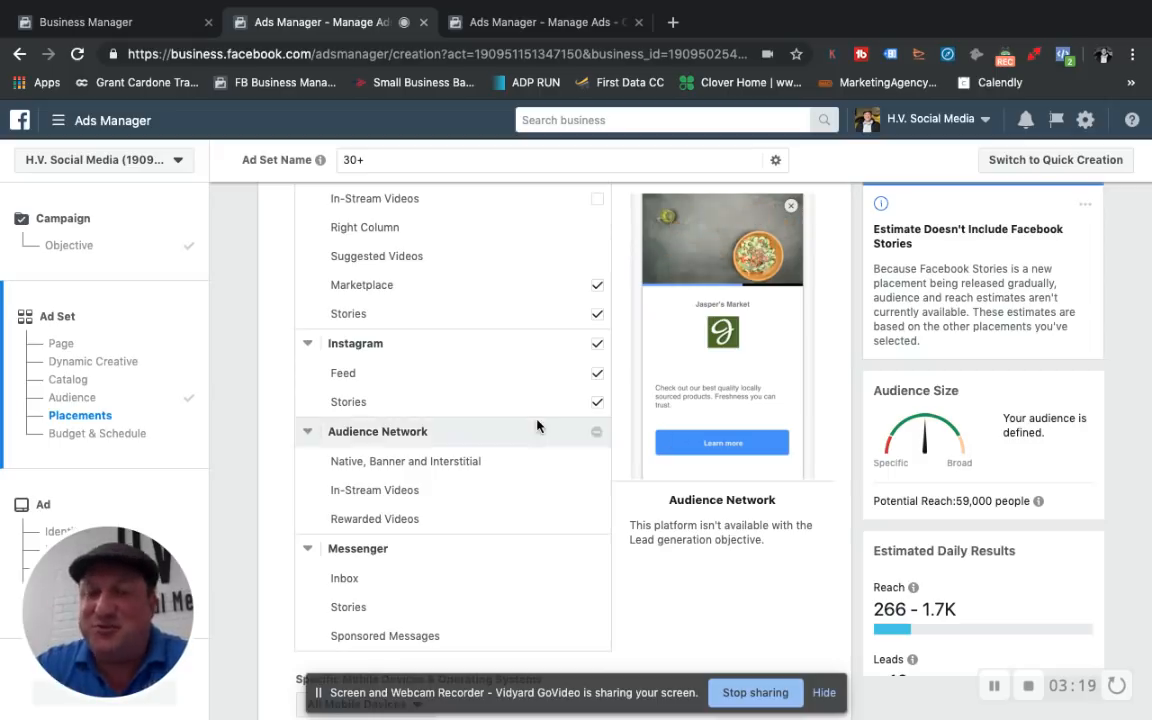
pyautogui.scroll(-1, 537, 424)
pyautogui.scroll(-3, 537, 426)
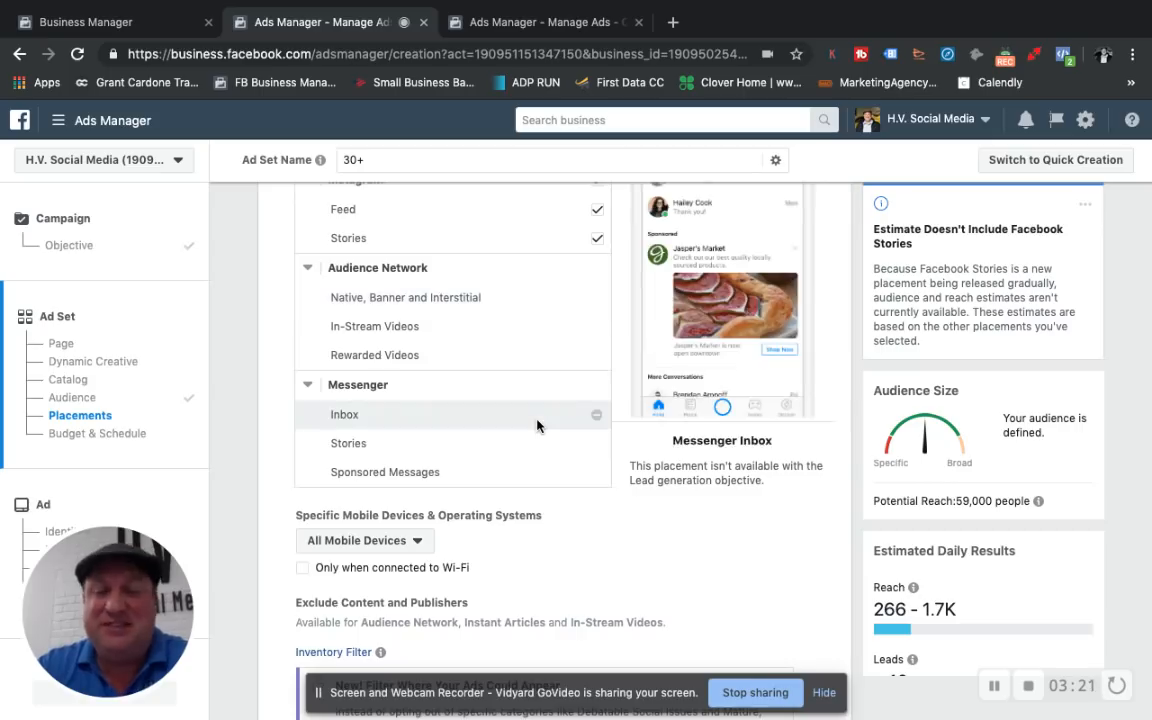
pyautogui.scroll(-7, 537, 426)
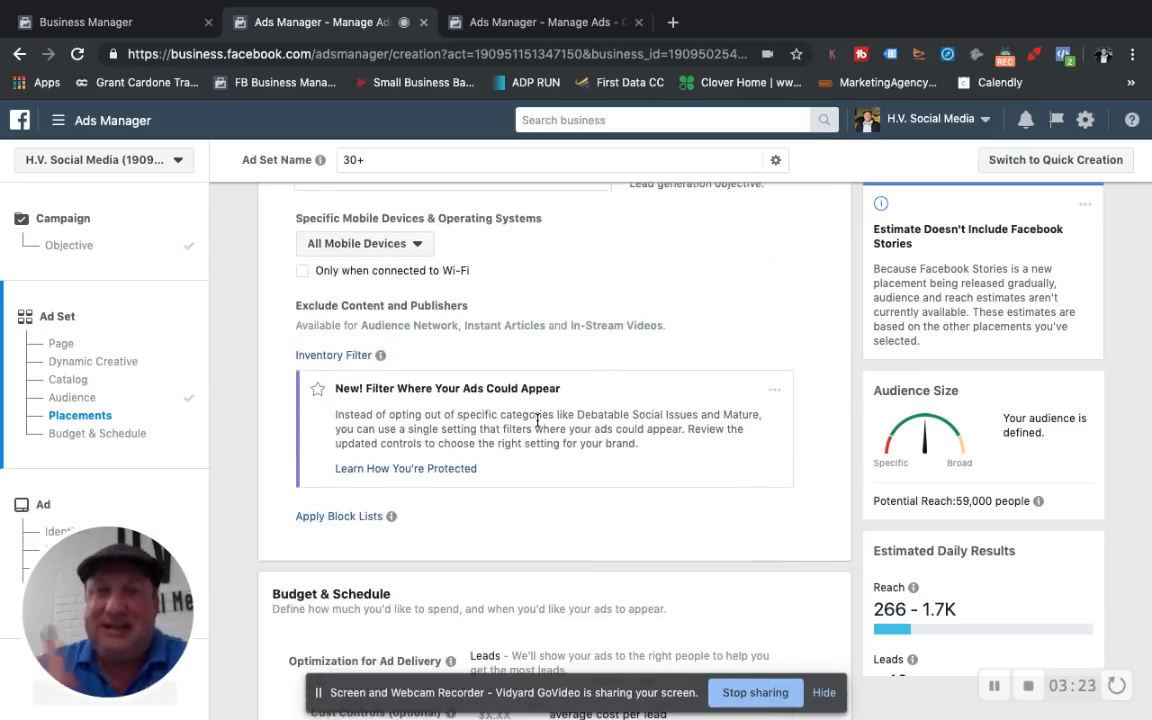
# Set the ad set's daily budget to $30.
pyautogui.scroll(-7, 537, 424)
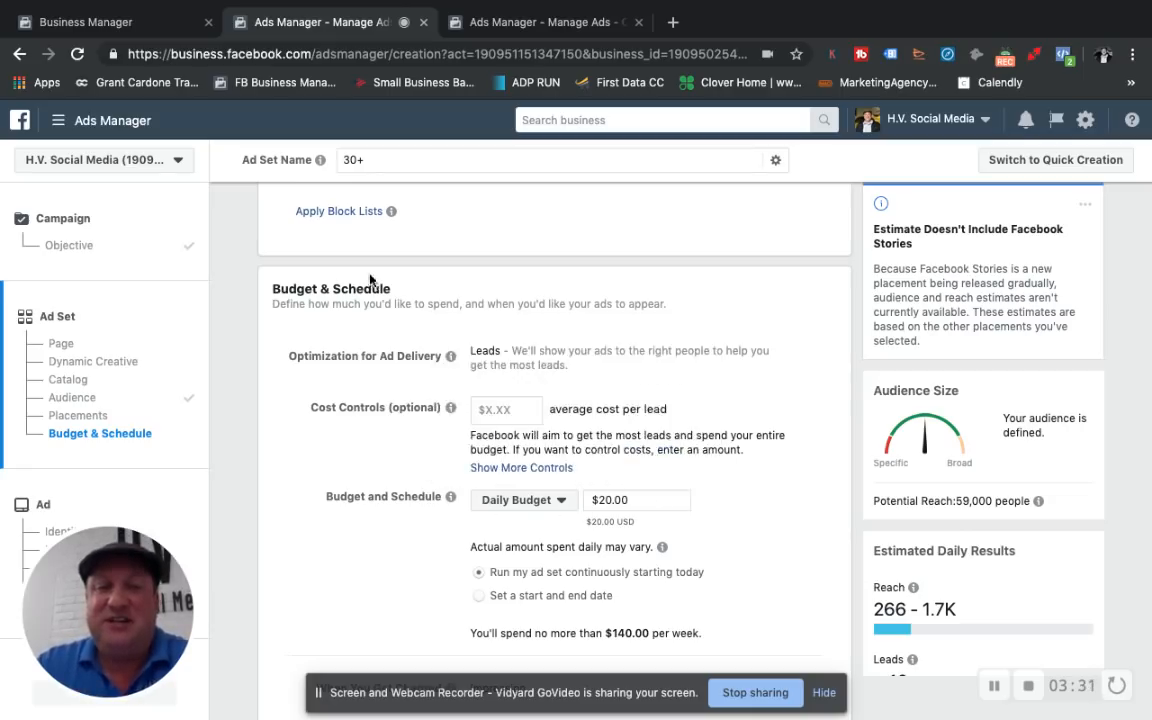
pyautogui.tripleClick(610, 500)
pyautogui.write('30')
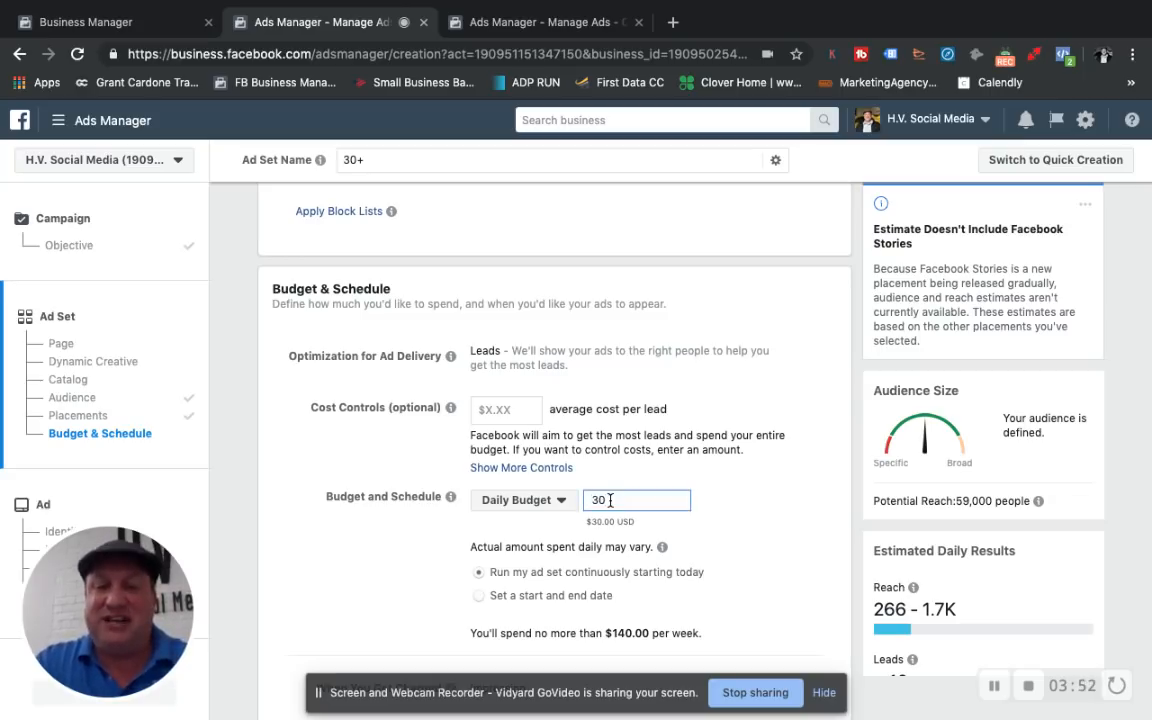
pyautogui.press('Tab')
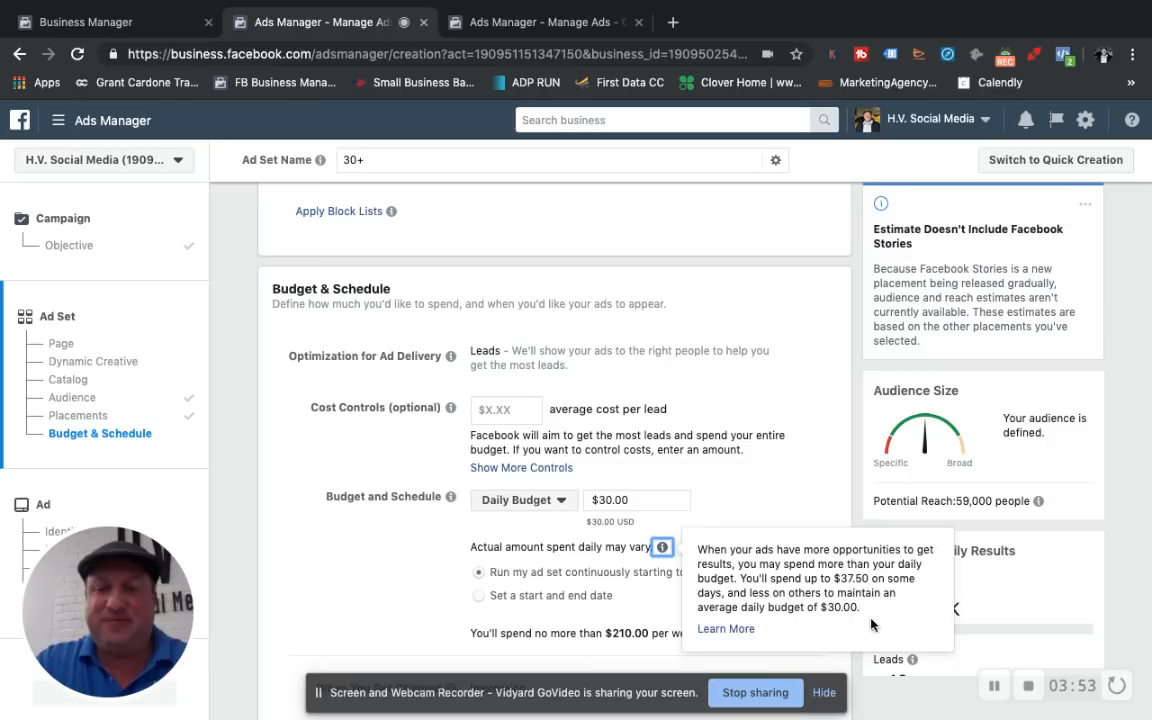
pyautogui.click(769, 488)
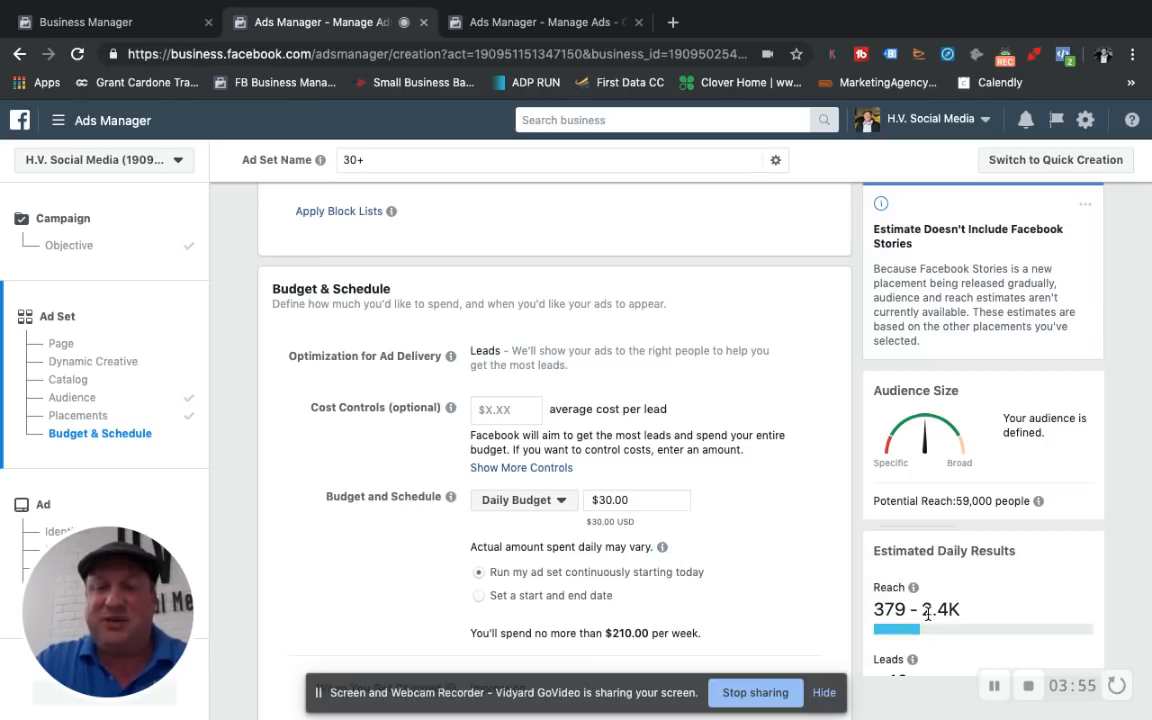
# Try a daily budget of $100 to compare the estimated daily results.
pyautogui.click(615, 495)
pyautogui.press('BackSpace')
pyautogui.write('100')
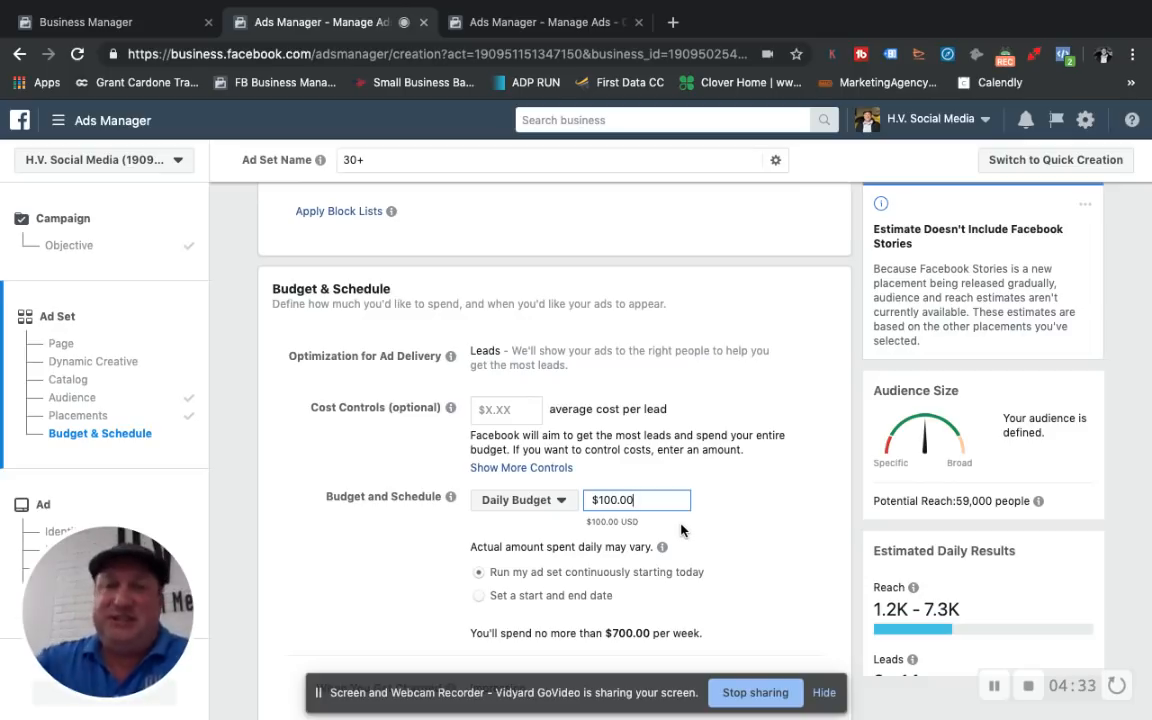
# Return the ad set's daily budget to $30.
pyautogui.scroll(-1, 683, 530)
pyautogui.moveTo(597, 446); pyautogui.dragTo(630, 446)
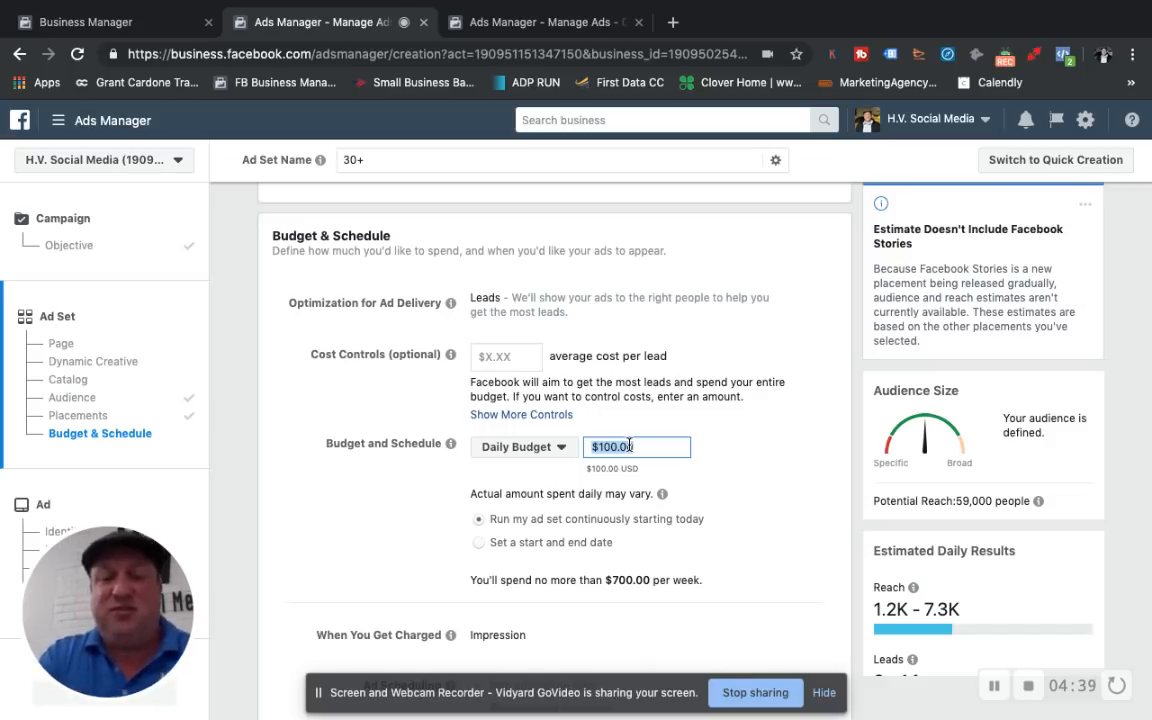
pyautogui.write('30')
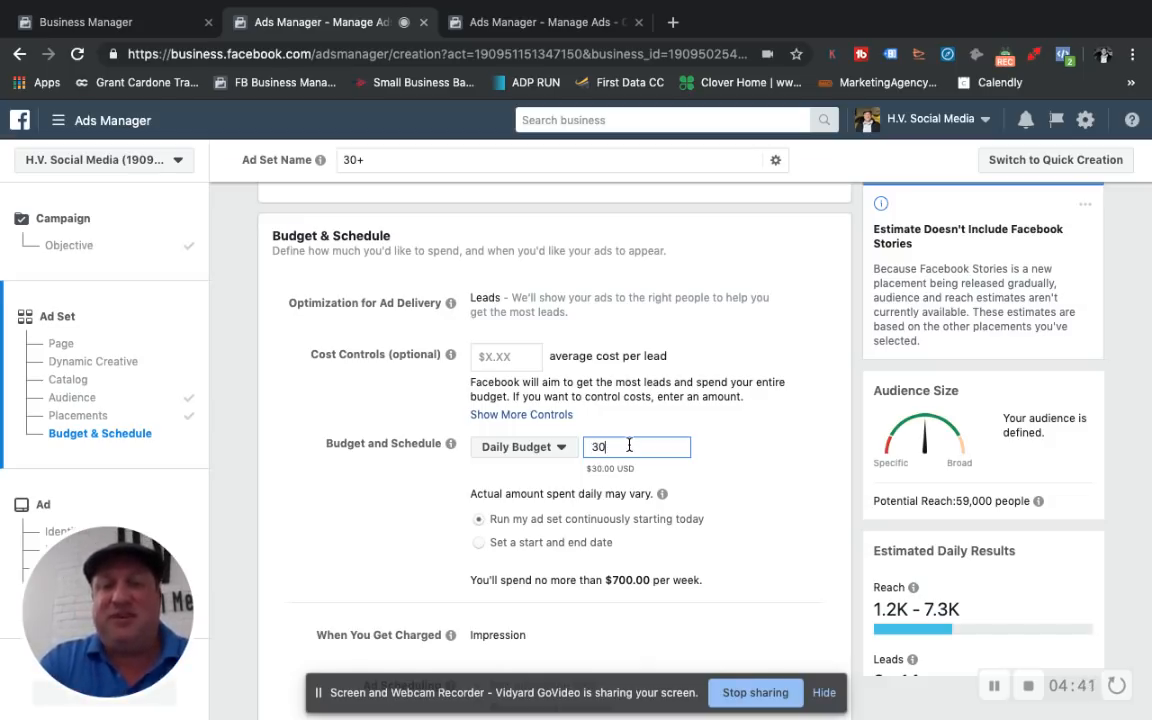
pyautogui.scroll(-1, 795, 571)
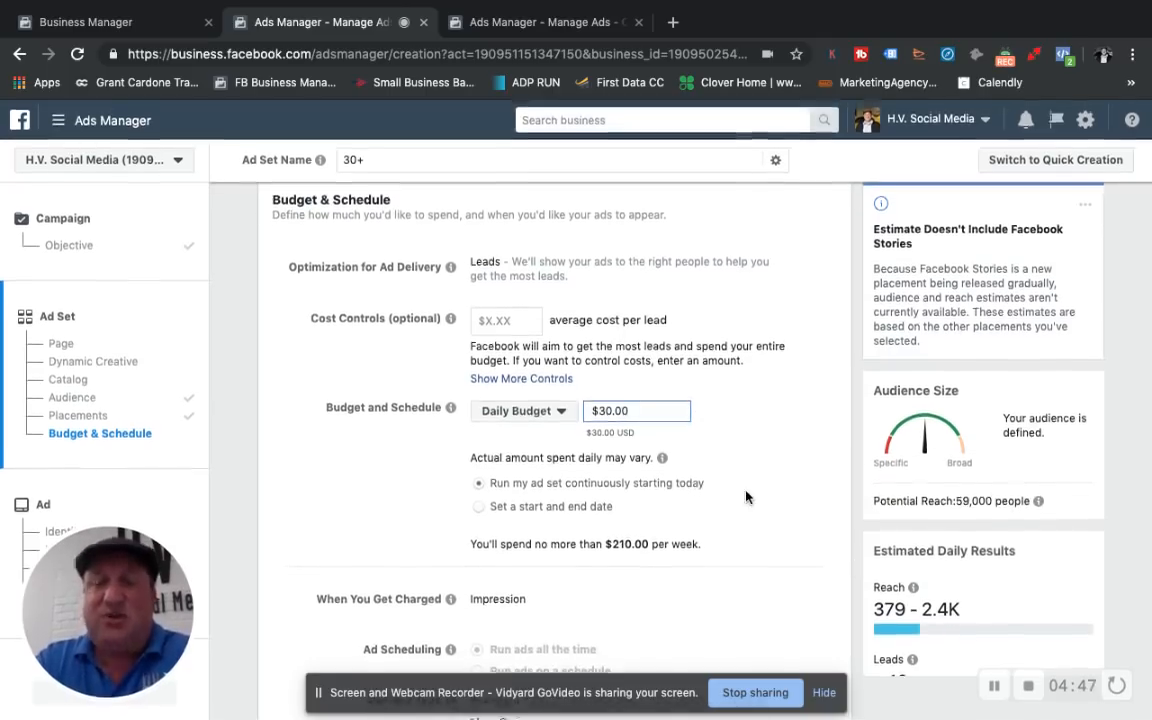
# Review the ad set's budget and schedule options, placements, and audience location and targeting before continuing.
pyautogui.scroll(-1, 746, 497)
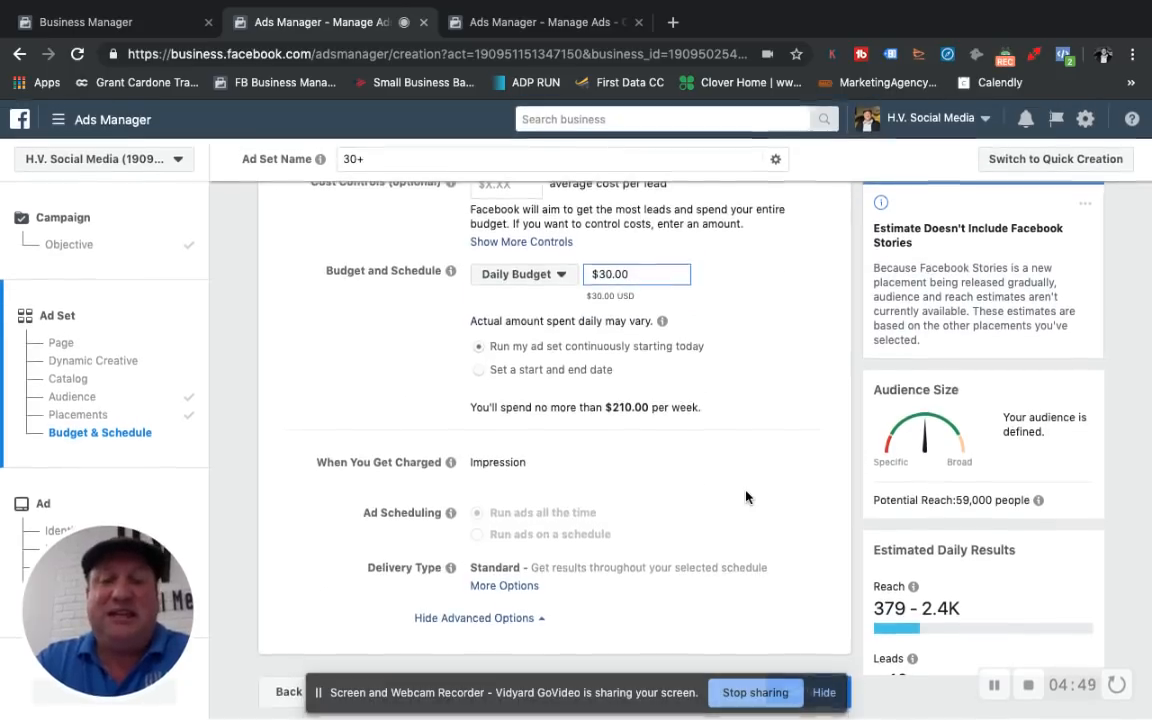
pyautogui.scroll(3, 735, 605)
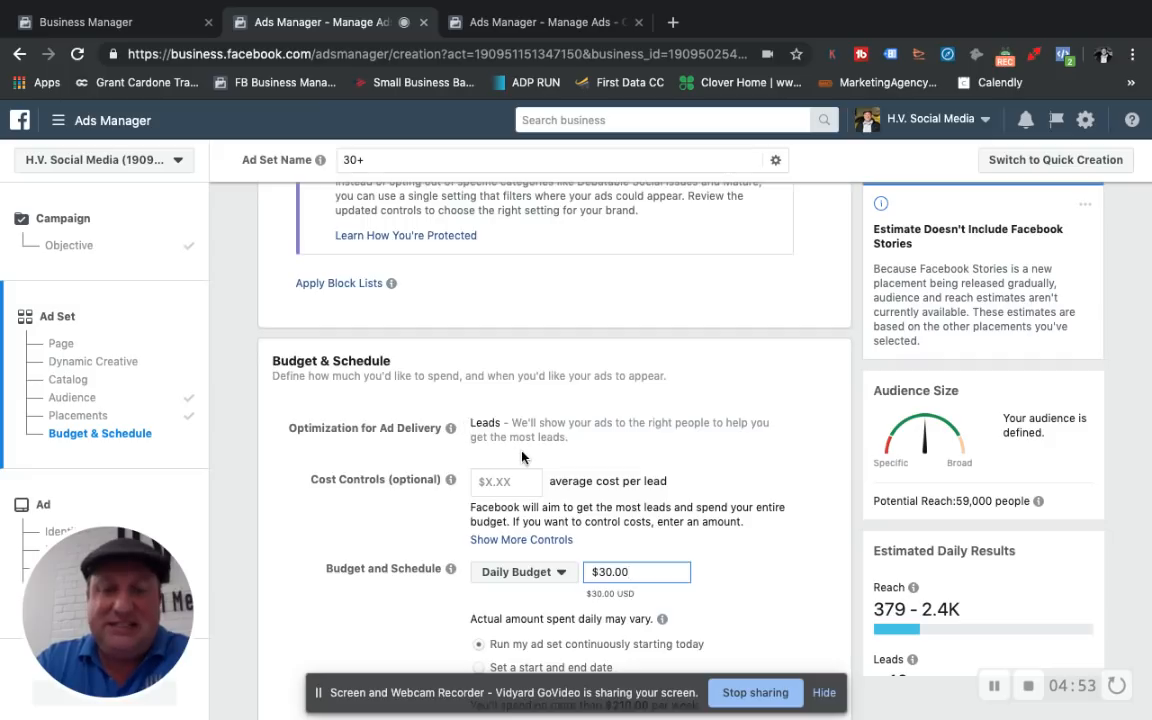
pyautogui.scroll(-1, 521, 457)
pyautogui.scroll(-1, 633, 476)
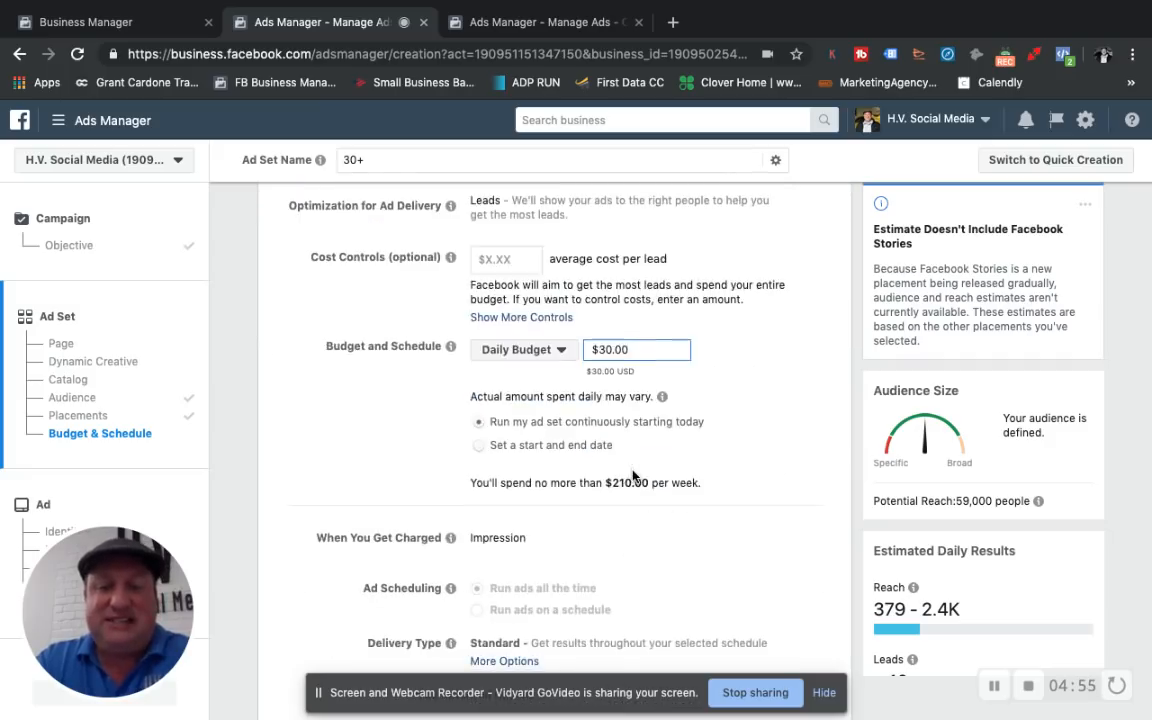
pyautogui.scroll(-1, 633, 476)
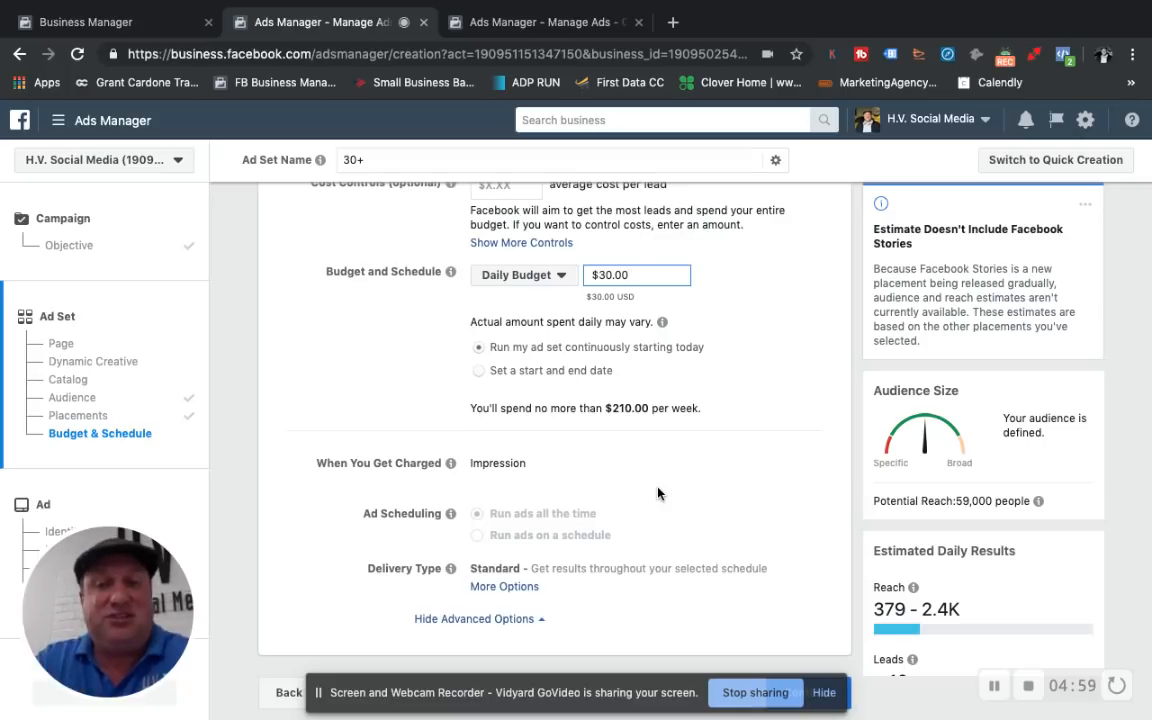
pyautogui.scroll(1, 657, 493)
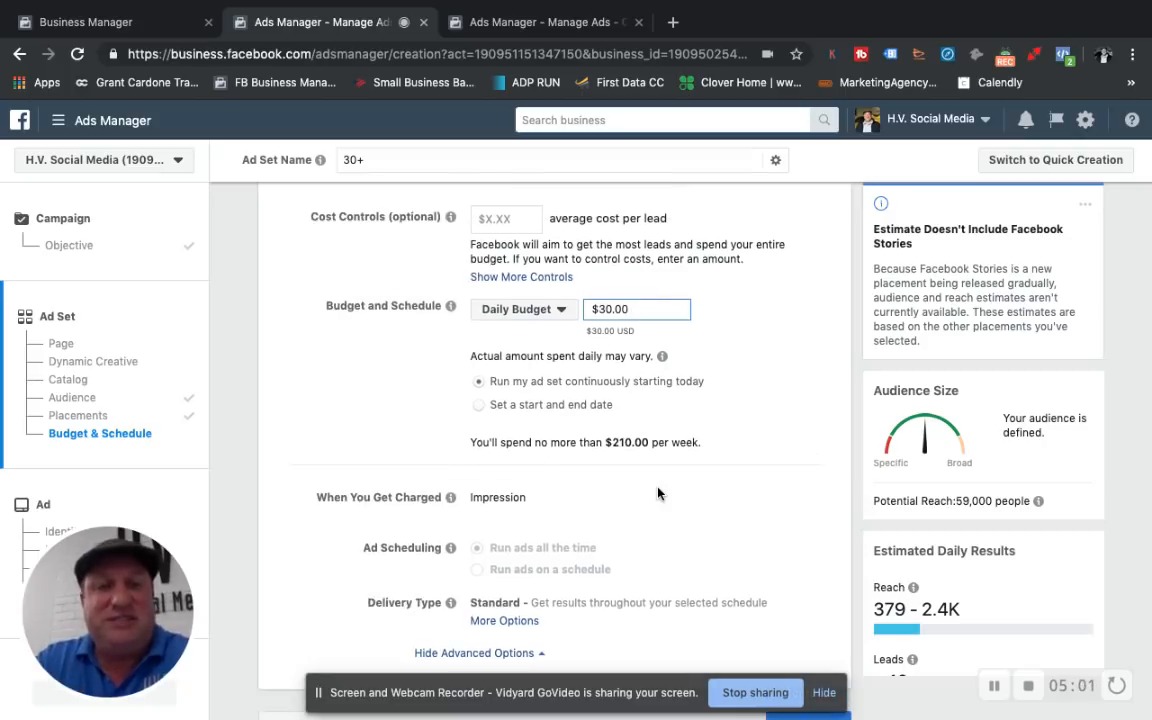
pyautogui.scroll(1, 657, 493)
pyautogui.scroll(-2, 657, 493)
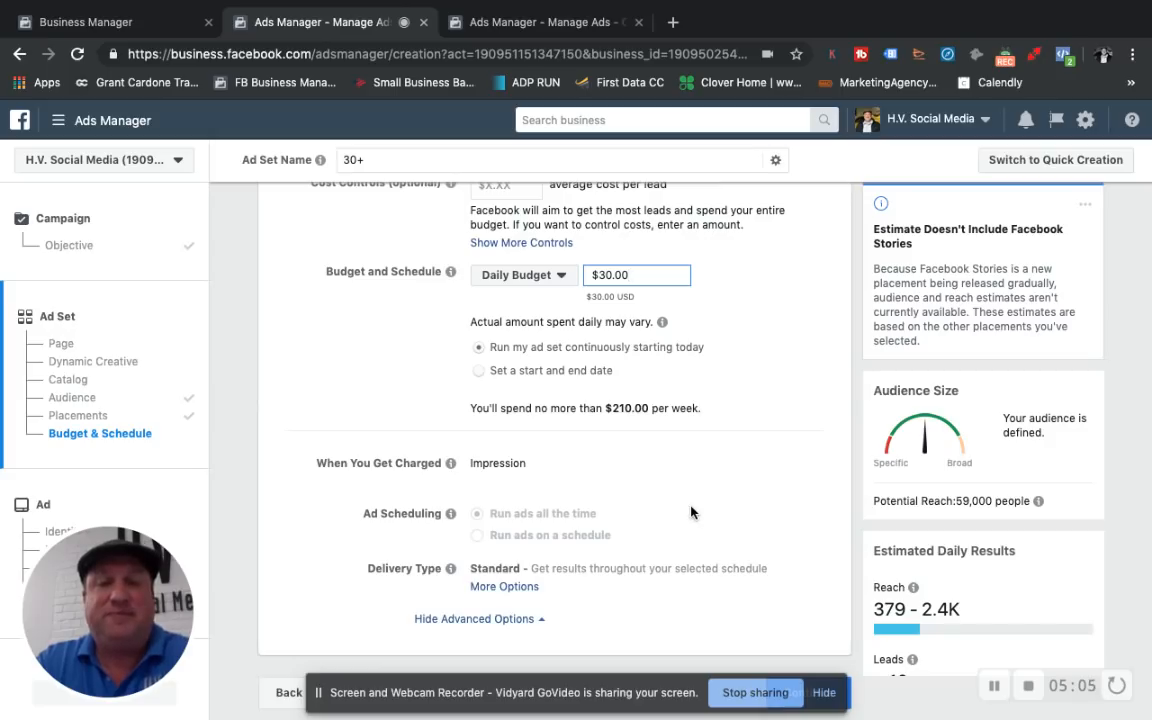
pyautogui.scroll(1, 690, 512)
pyautogui.scroll(15, 690, 512)
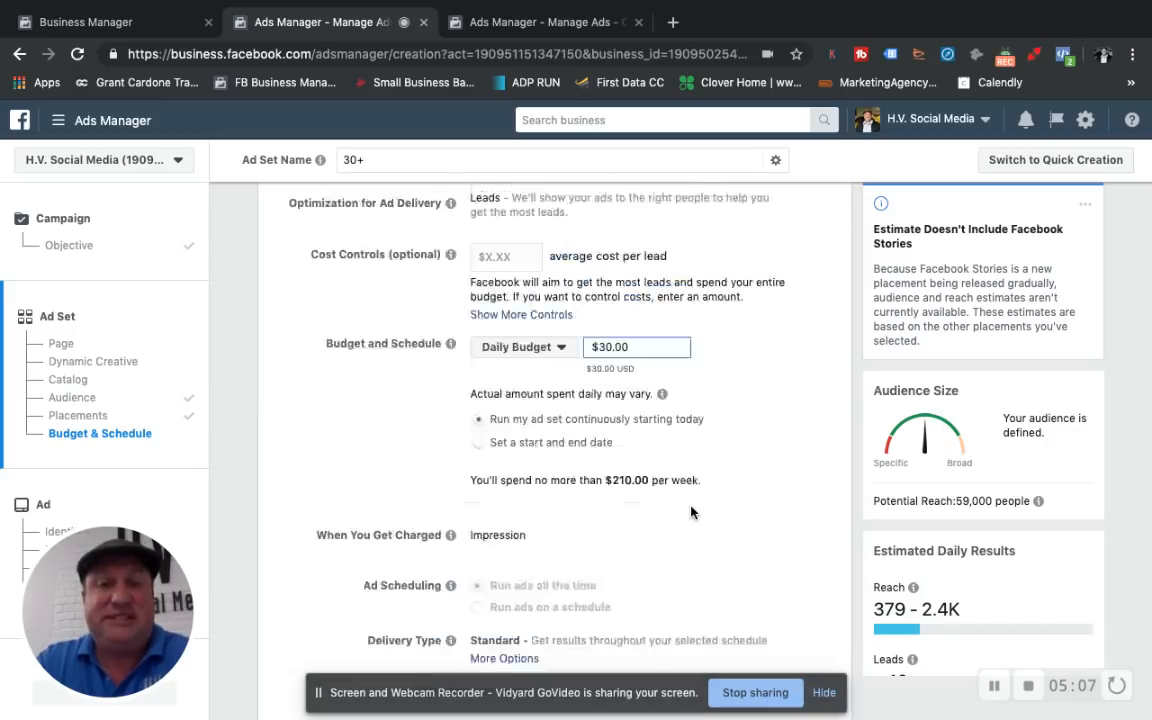
pyautogui.scroll(10, 690, 512)
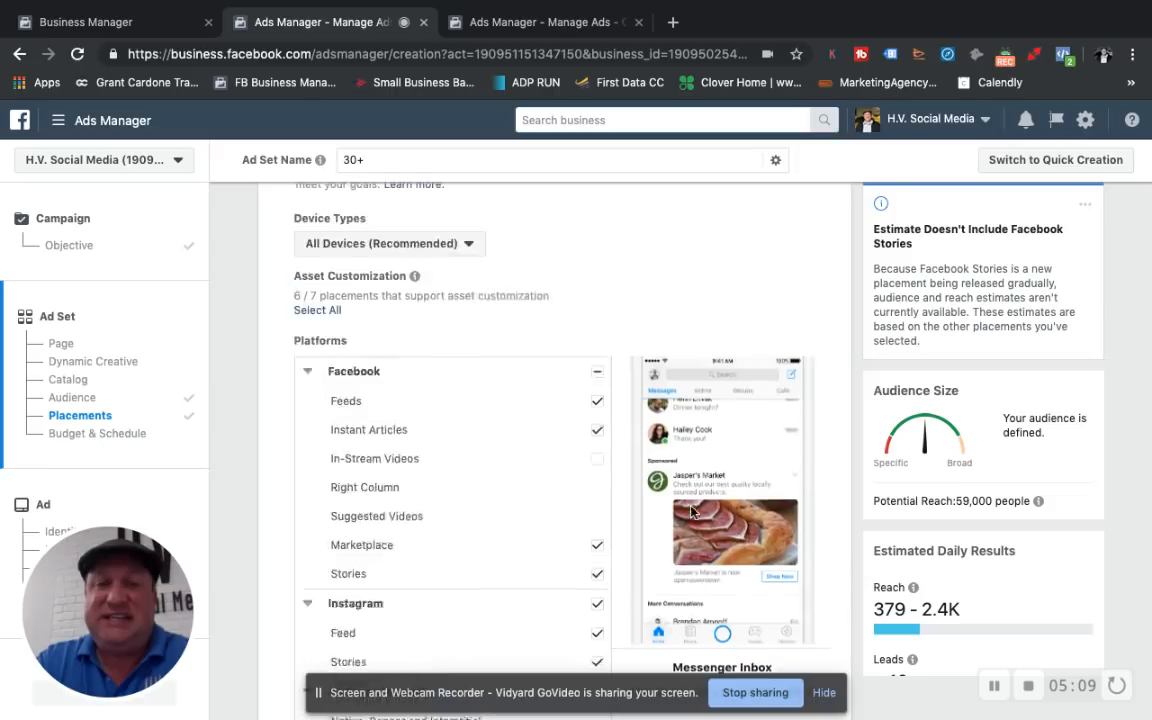
pyautogui.scroll(10, 556, 376)
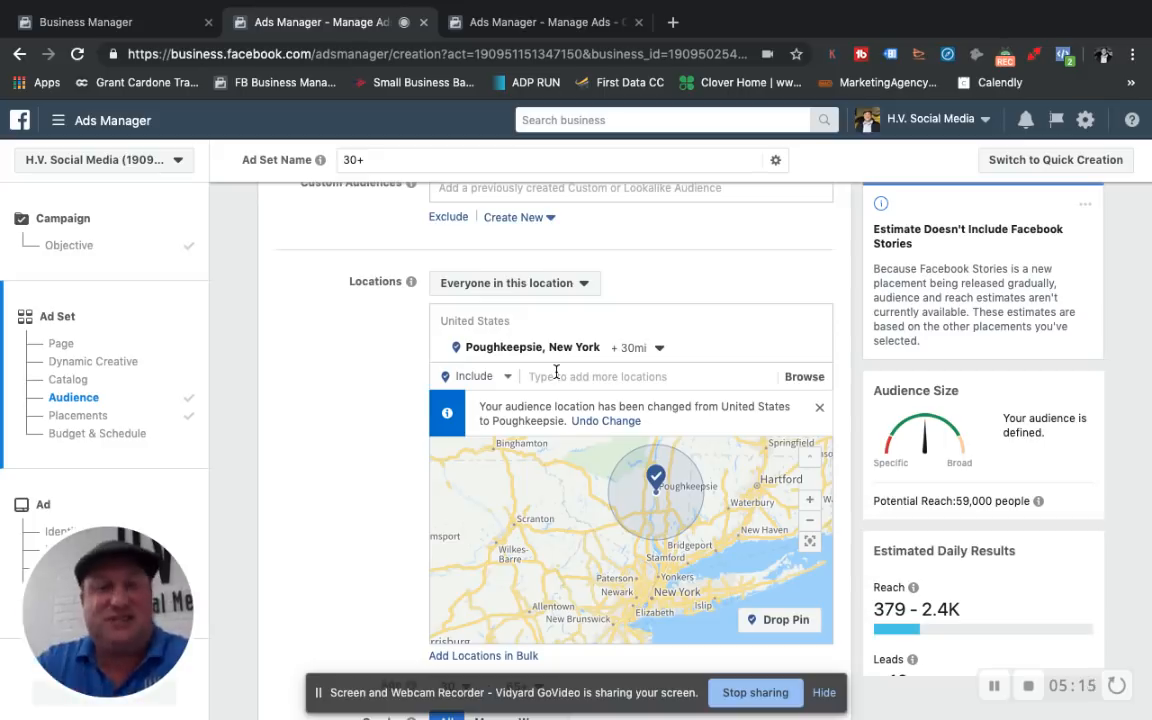
pyautogui.scroll(-5, 556, 372)
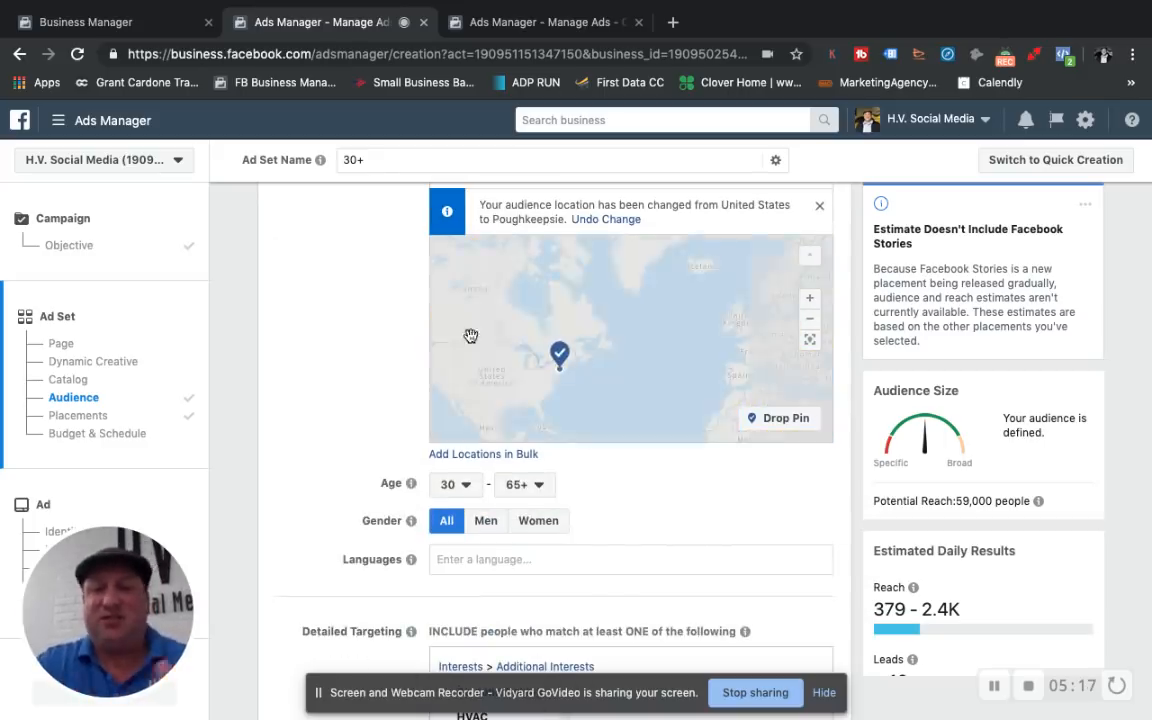
pyautogui.scroll(-15, 715, 545)
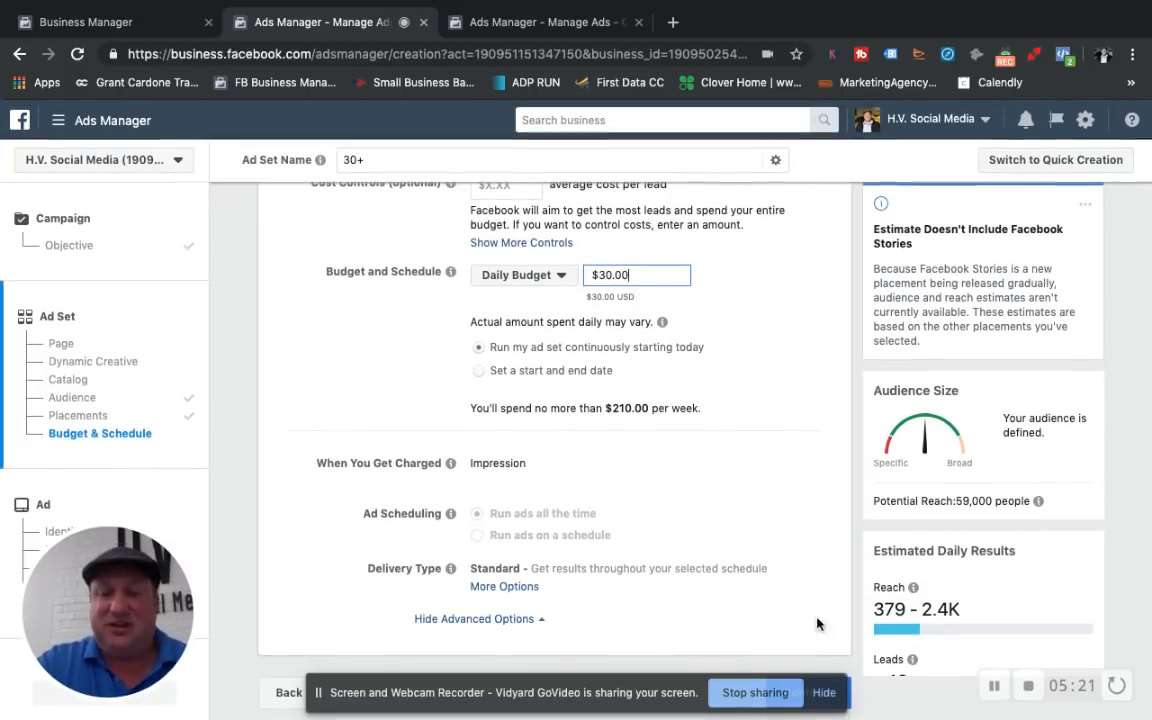
# Hide the screen-sharing notice and continue from the ad set to the ad's format and media settings.
pyautogui.click(825, 693)
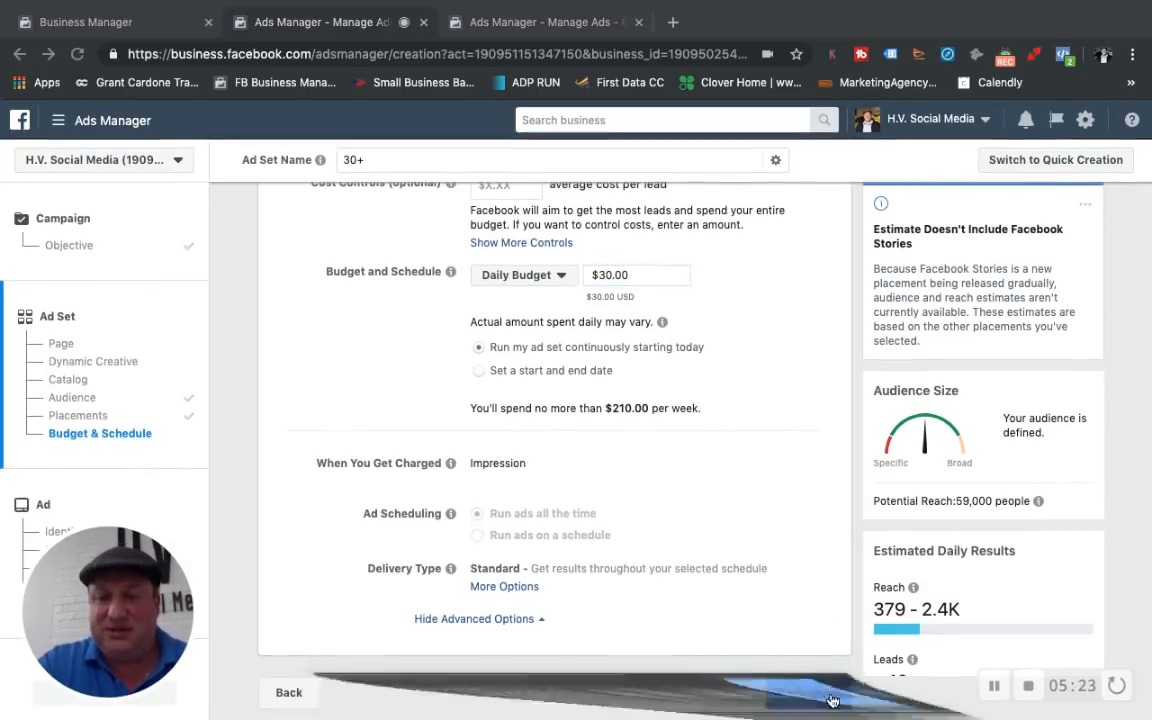
pyautogui.click(818, 698)
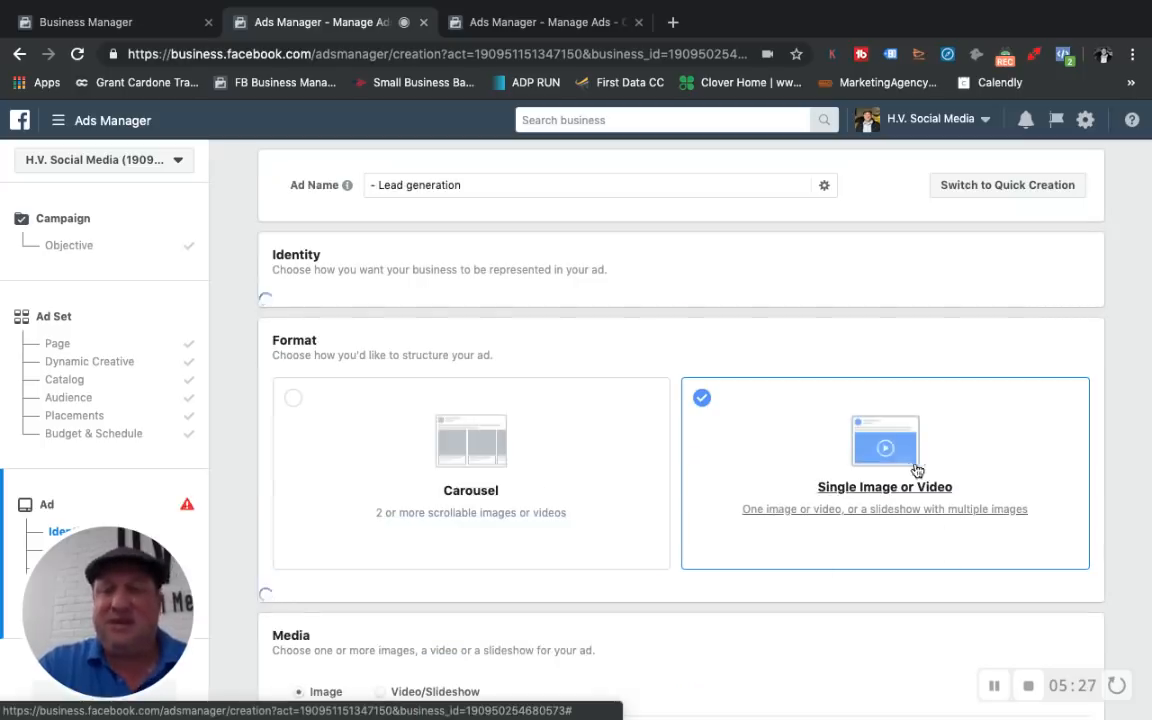
pyautogui.scroll(-2, 915, 430)
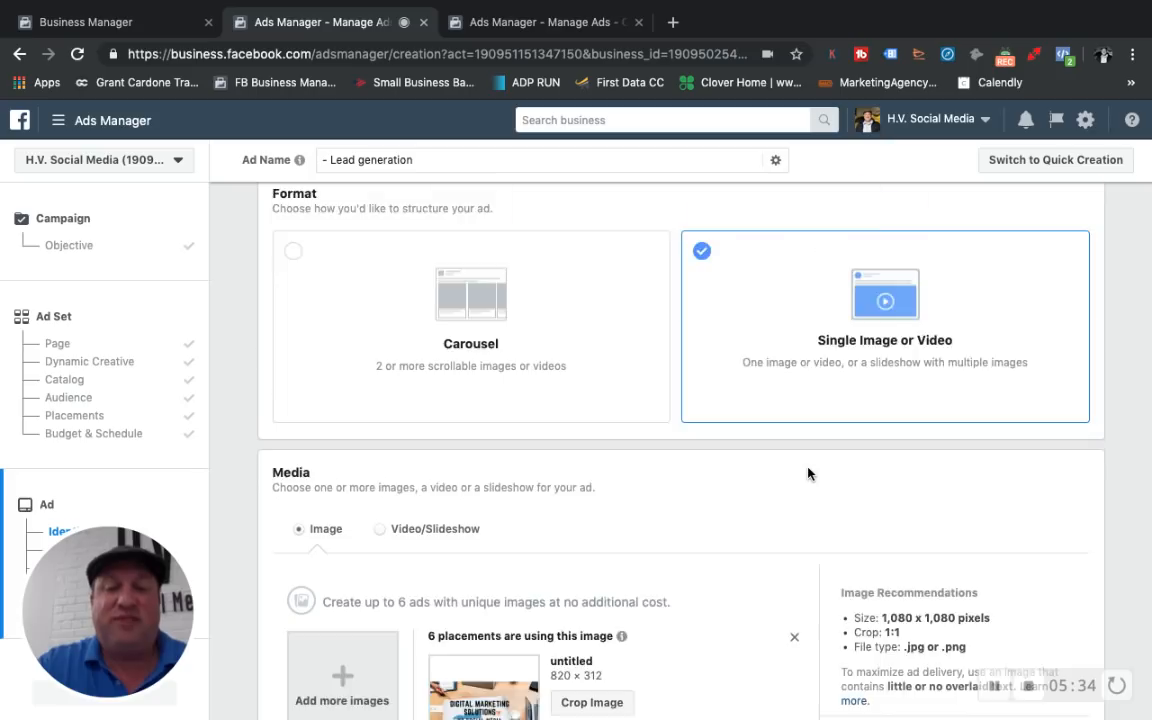
pyautogui.scroll(-3, 810, 473)
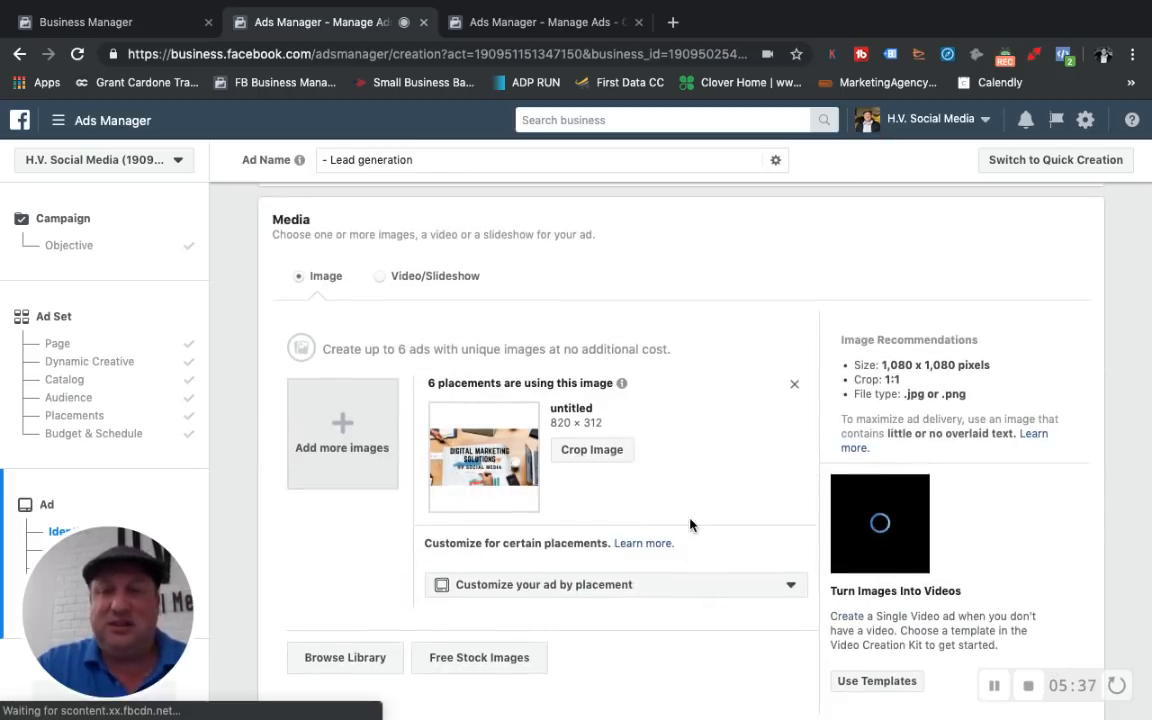
# Review the ad's media, text, call to action, conversion tracking, and instant form list, including the older lead forms.
pyautogui.scroll(-5, 689, 525)
pyautogui.scroll(5, 689, 525)
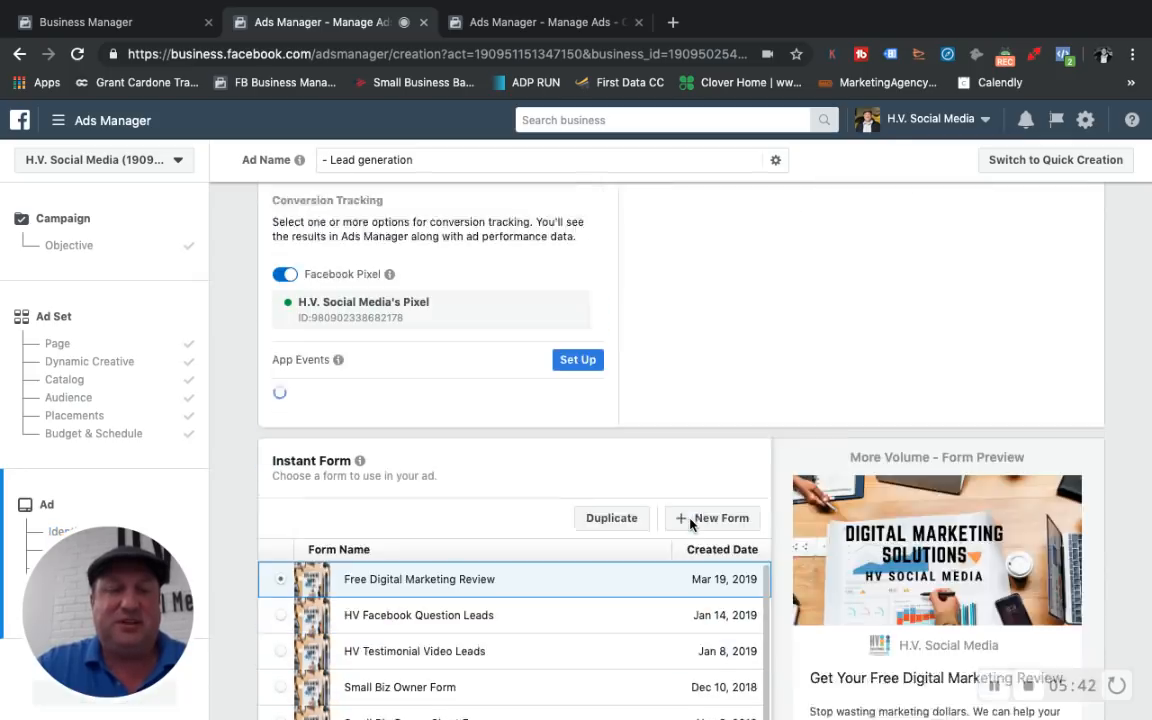
pyautogui.scroll(-2, 519, 530)
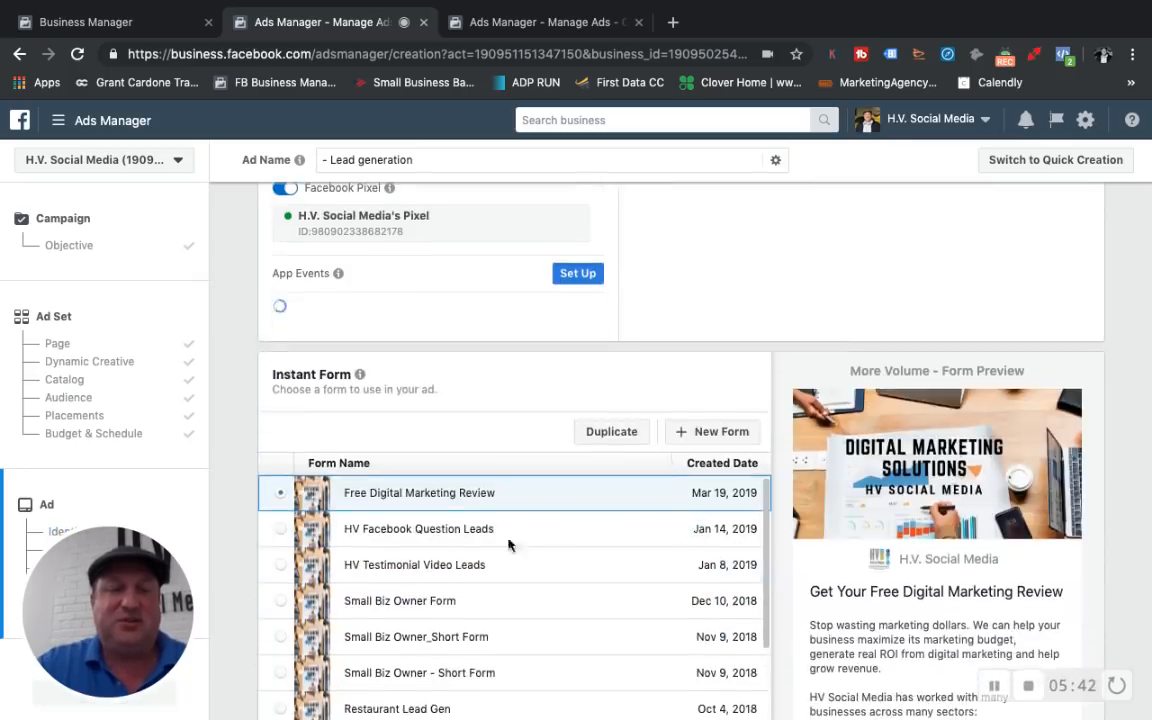
pyautogui.scroll(-3, 541, 622)
pyautogui.scroll(-10, 541, 622)
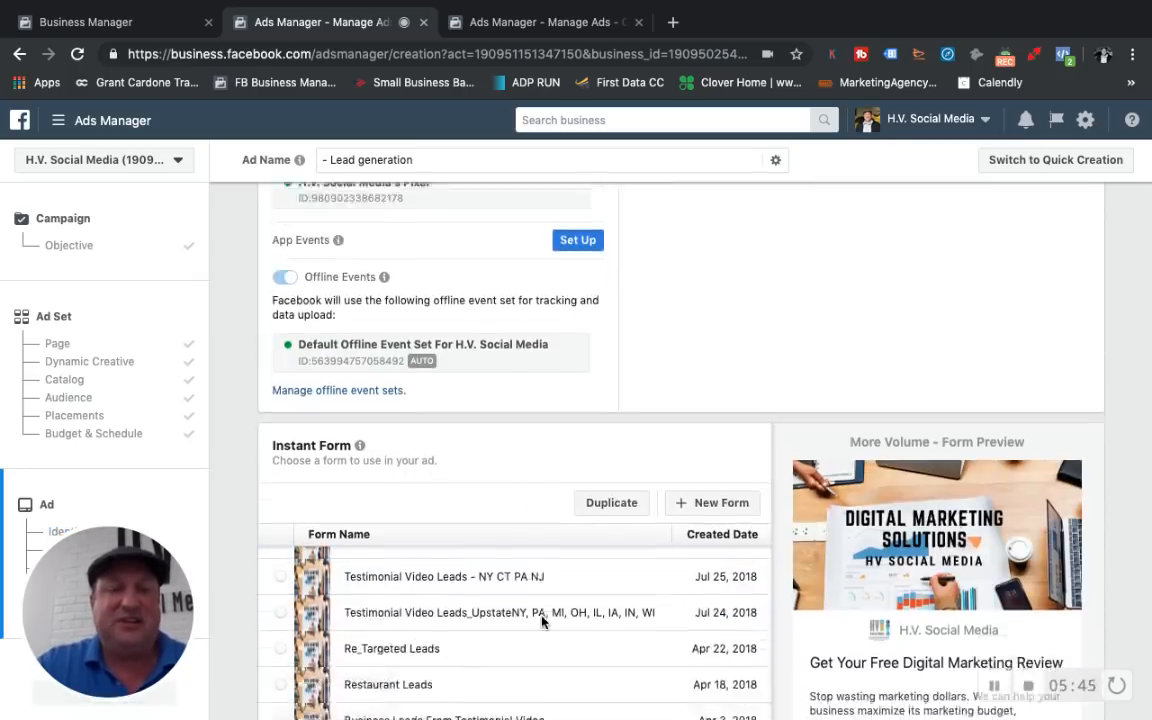
pyautogui.scroll(4, 541, 622)
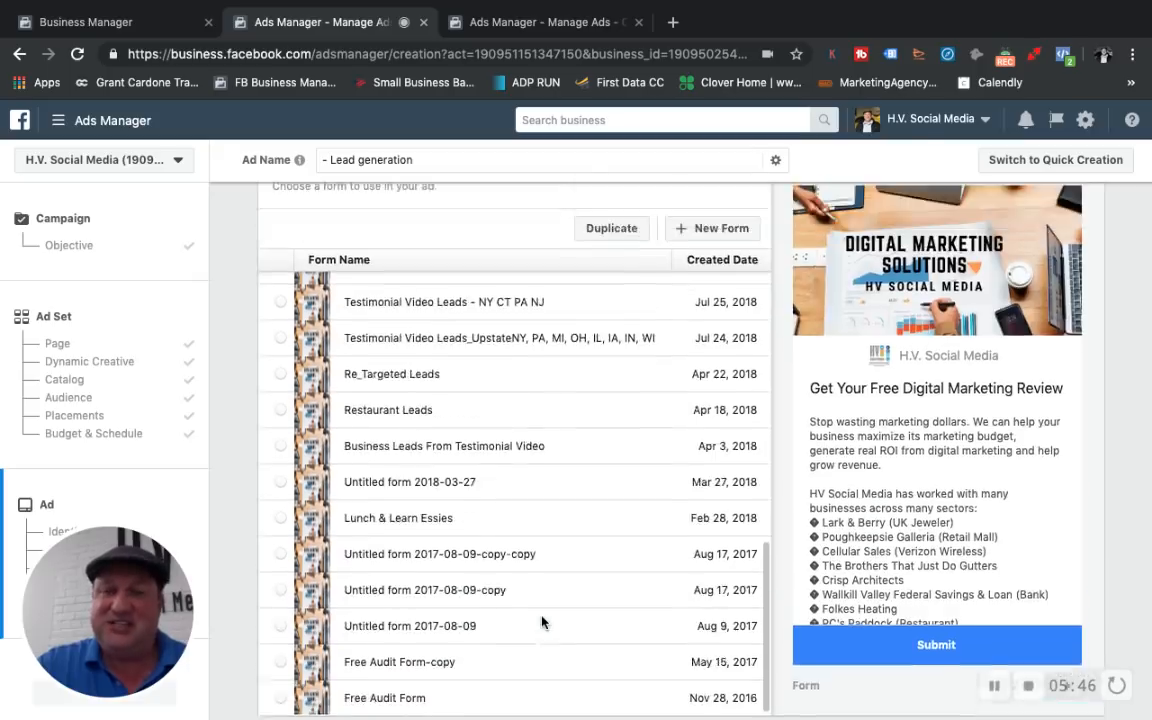
pyautogui.scroll(10, 541, 622)
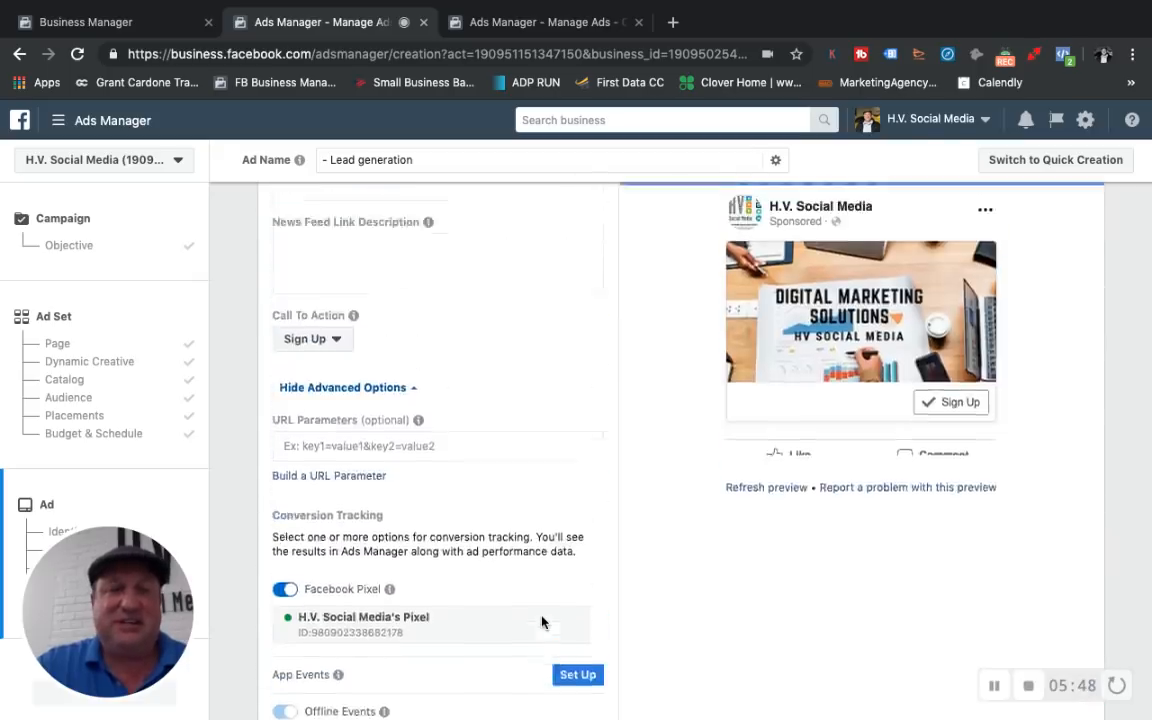
pyautogui.scroll(3, 541, 622)
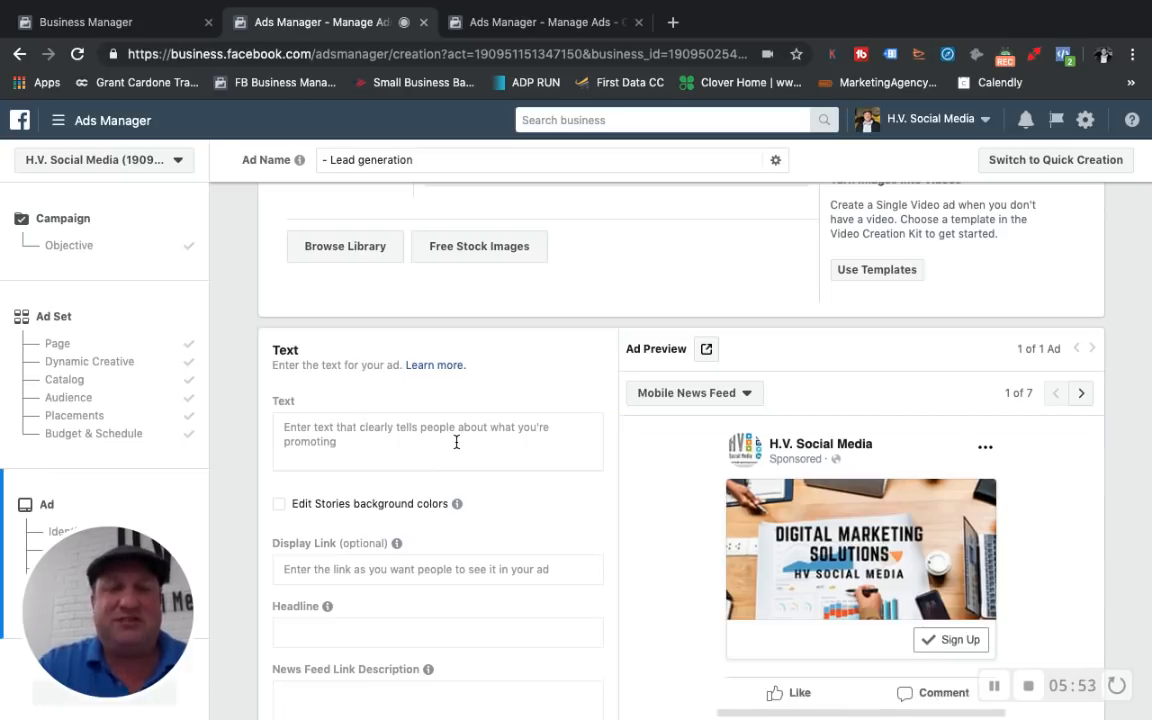
pyautogui.scroll(10, 470, 477)
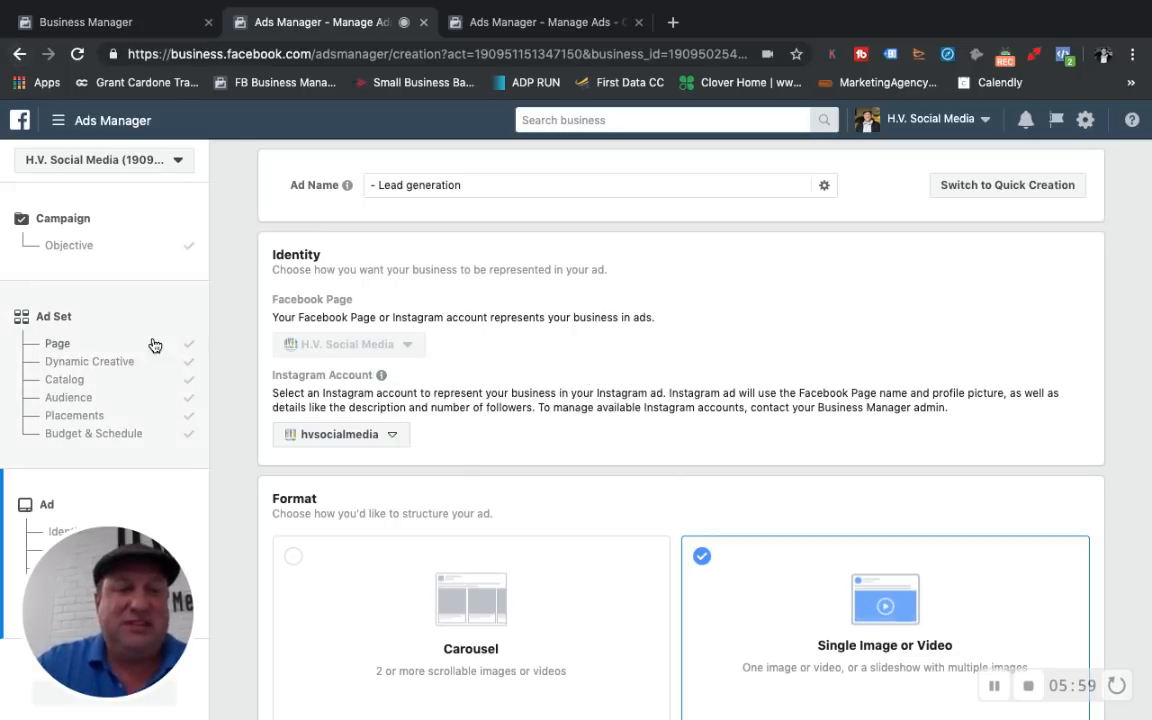
# Leave the ad editor, restart campaign creation by continuing the saved Test_Lead generation draft, and go to the ad set's Page section.
pyautogui.click(19, 55)
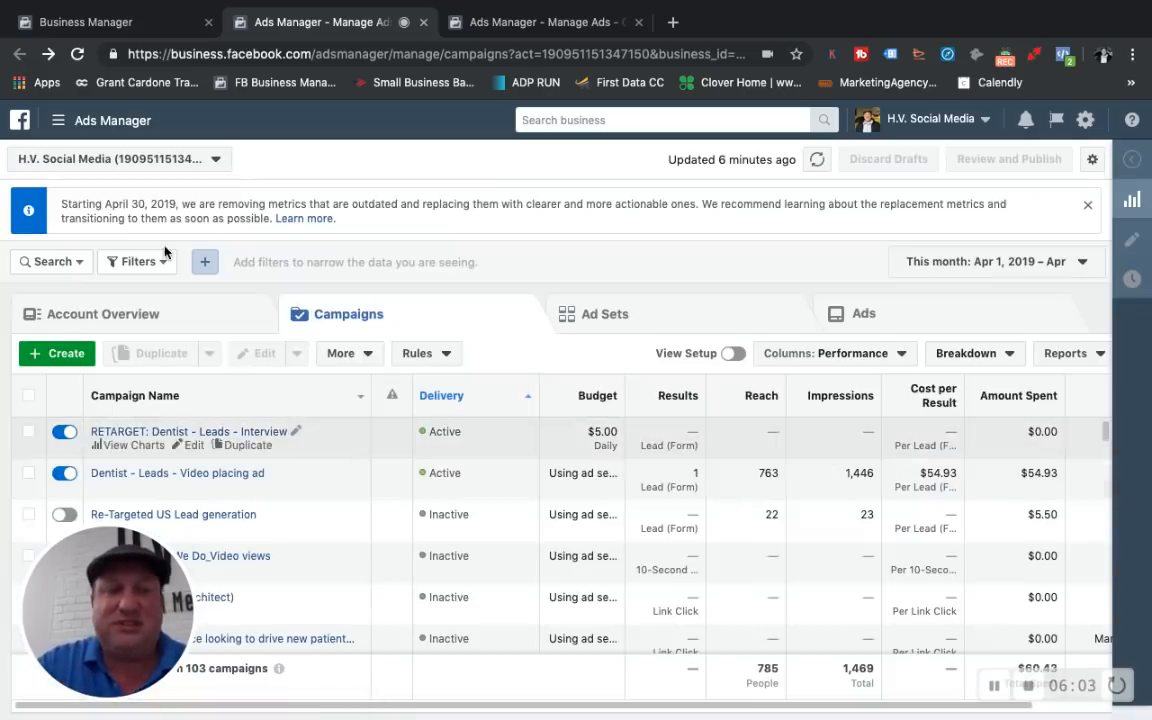
pyautogui.click(68, 354)
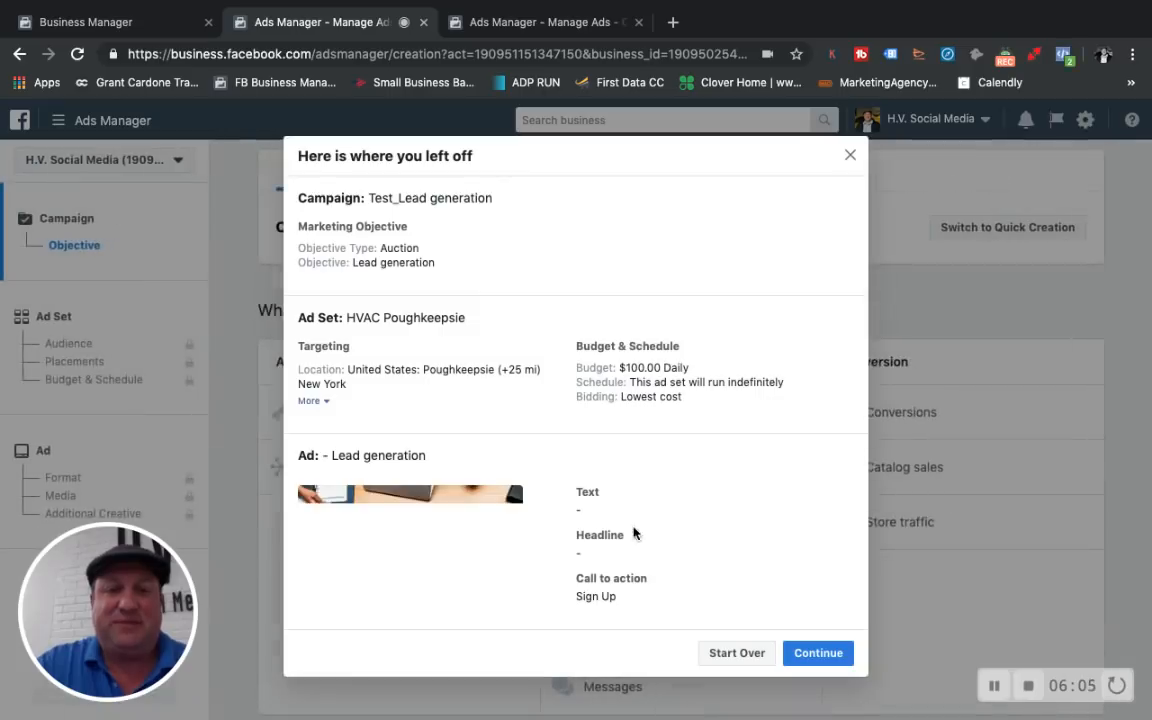
pyautogui.click(816, 652)
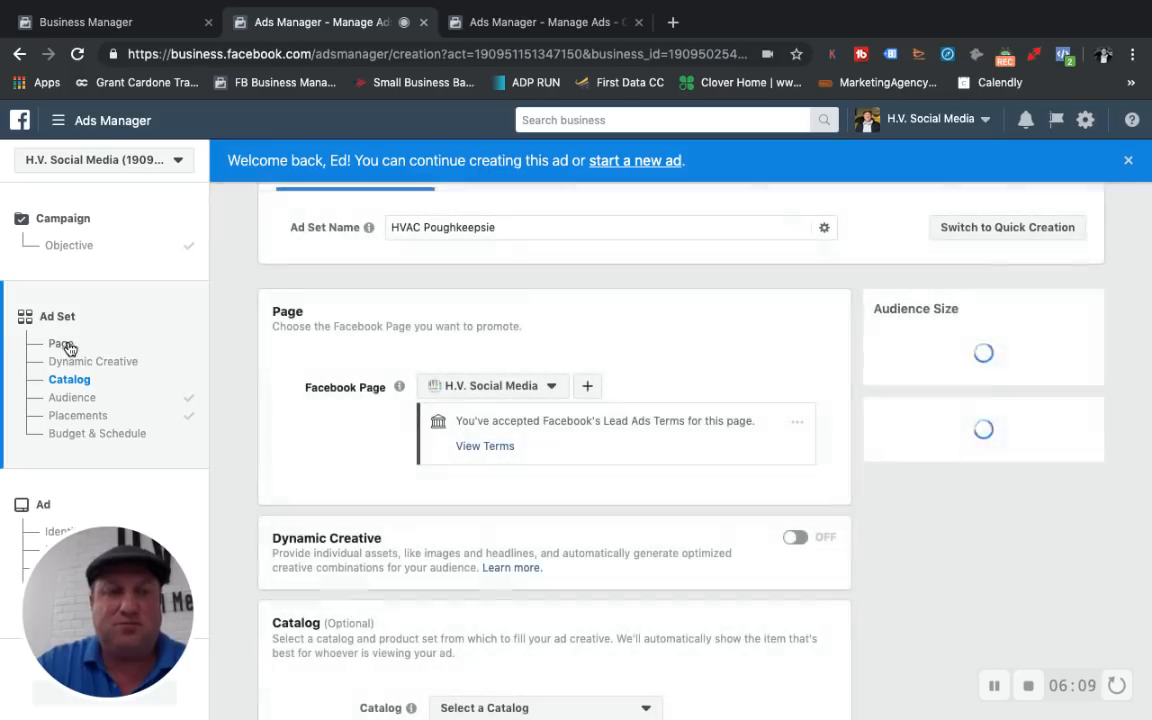
pyautogui.click(62, 344)
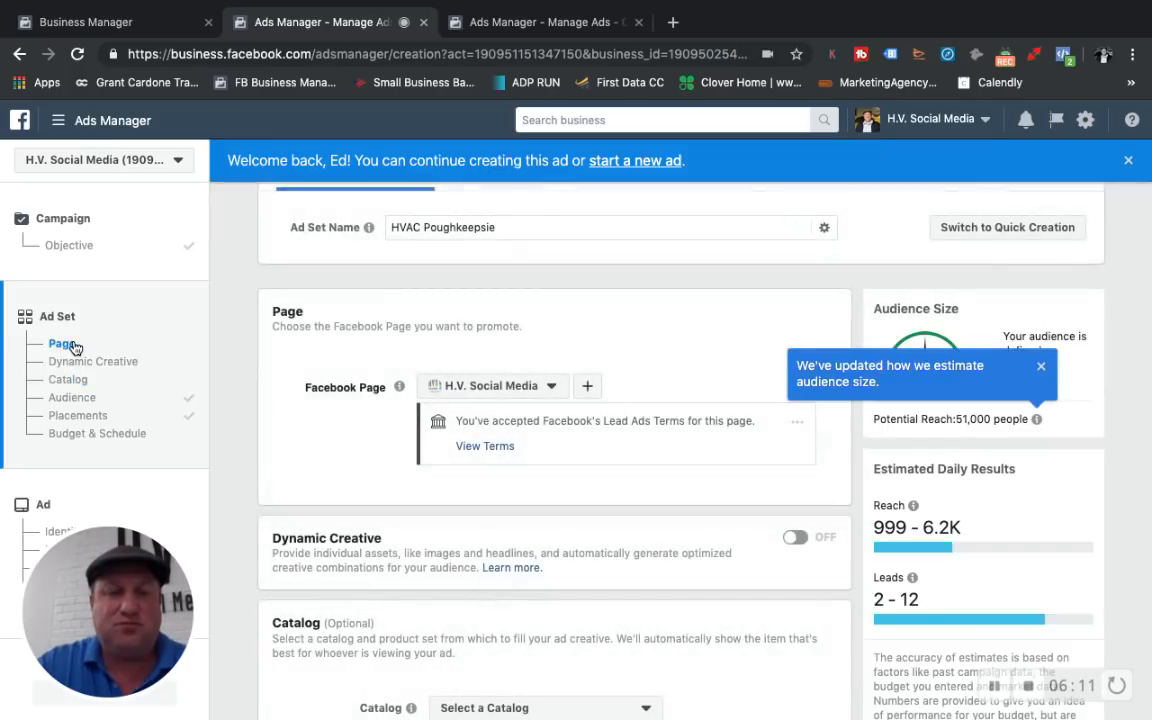
pyautogui.click(67, 350)
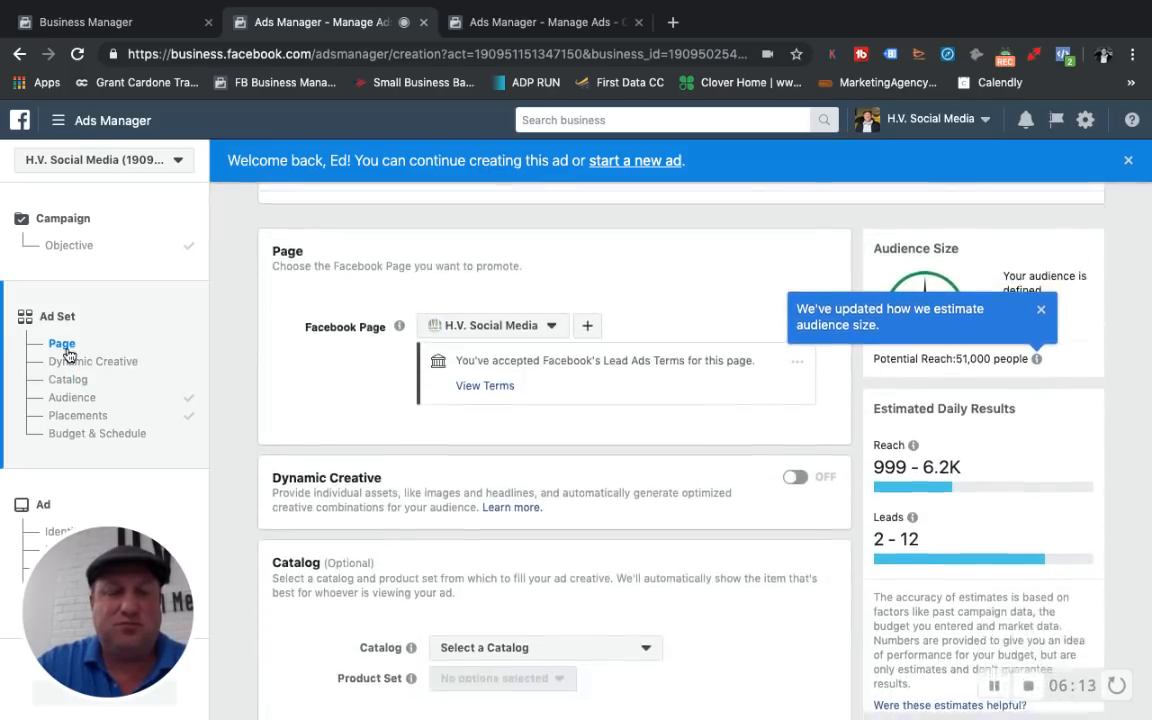
# Remove the Poughkeepsie, New York location from the ad set's audience.
pyautogui.scroll(-5, 484, 410)
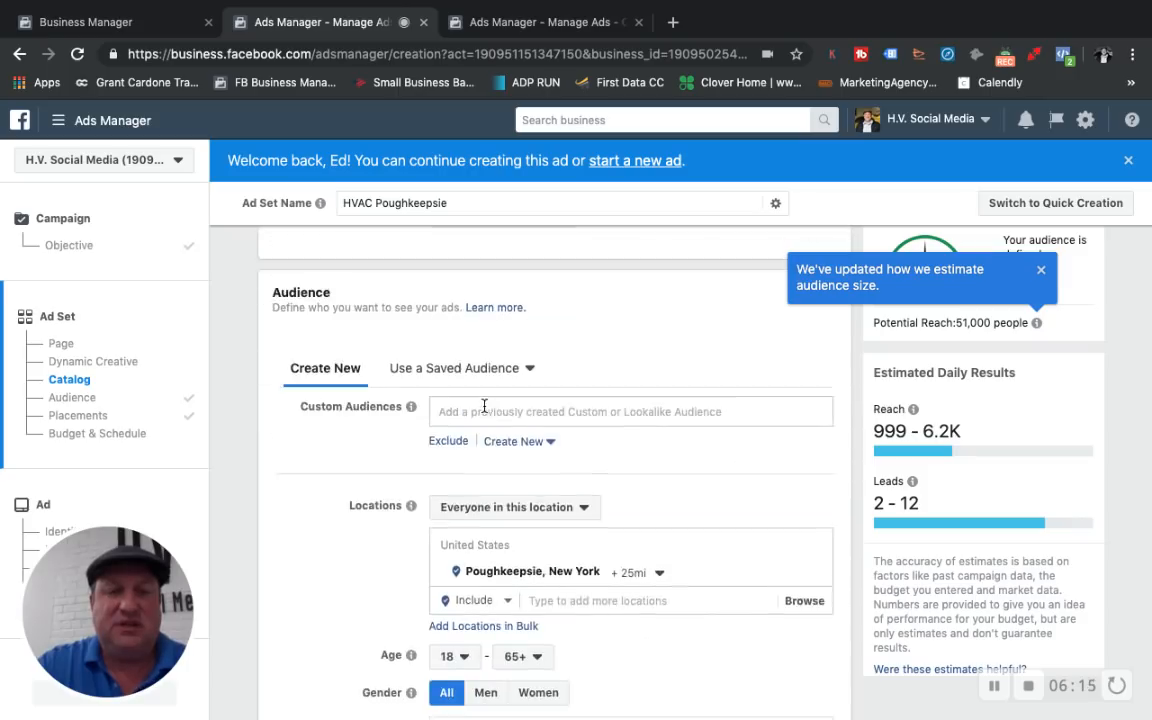
pyautogui.scroll(-2, 484, 405)
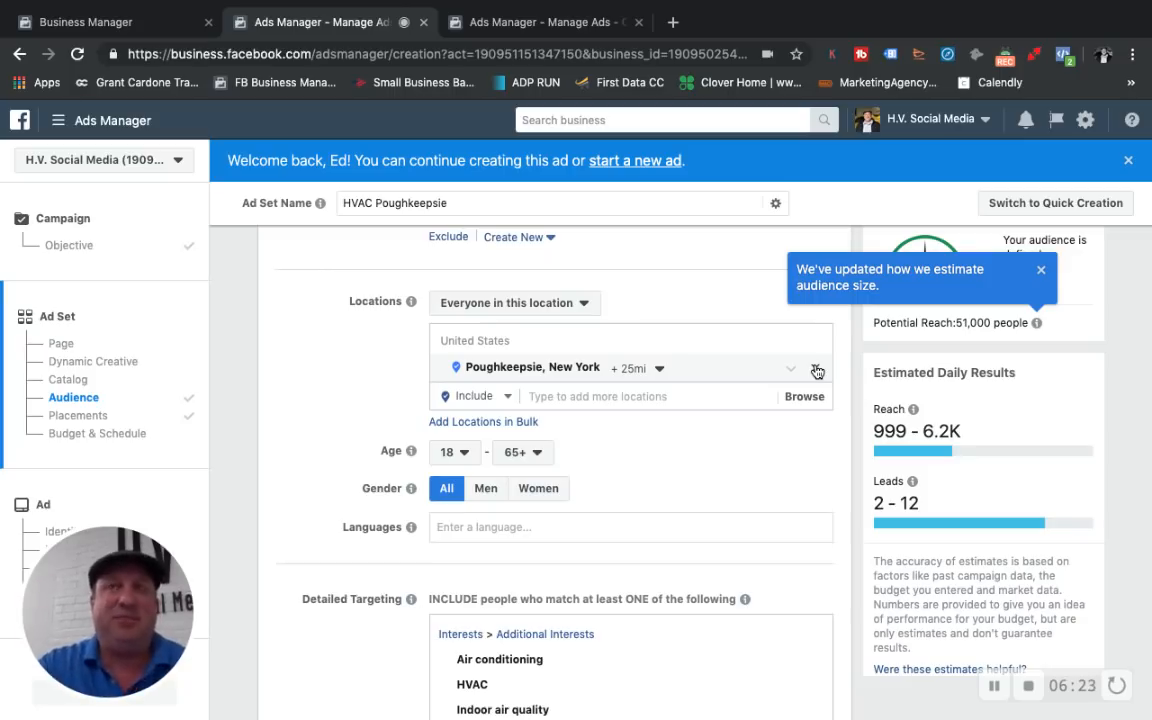
pyautogui.scroll(1, 817, 371)
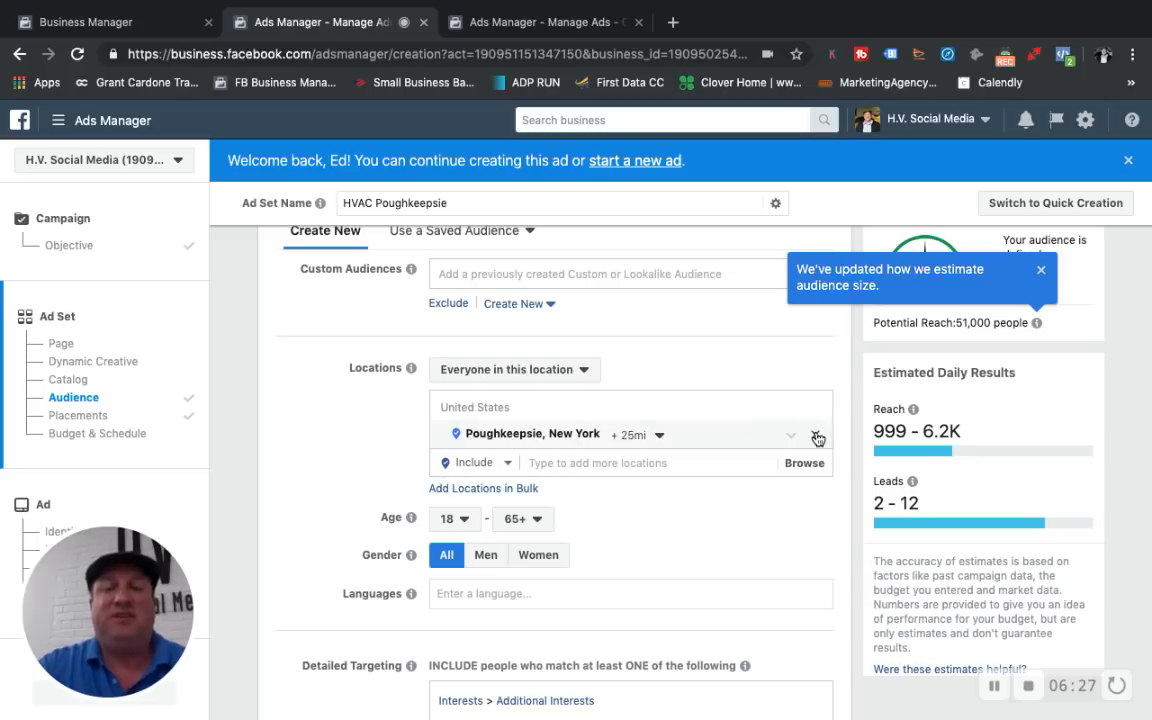
pyautogui.click(817, 434)
# Browse the previously created custom and lookalike audiences available for the ad set.
pyautogui.click(522, 274)
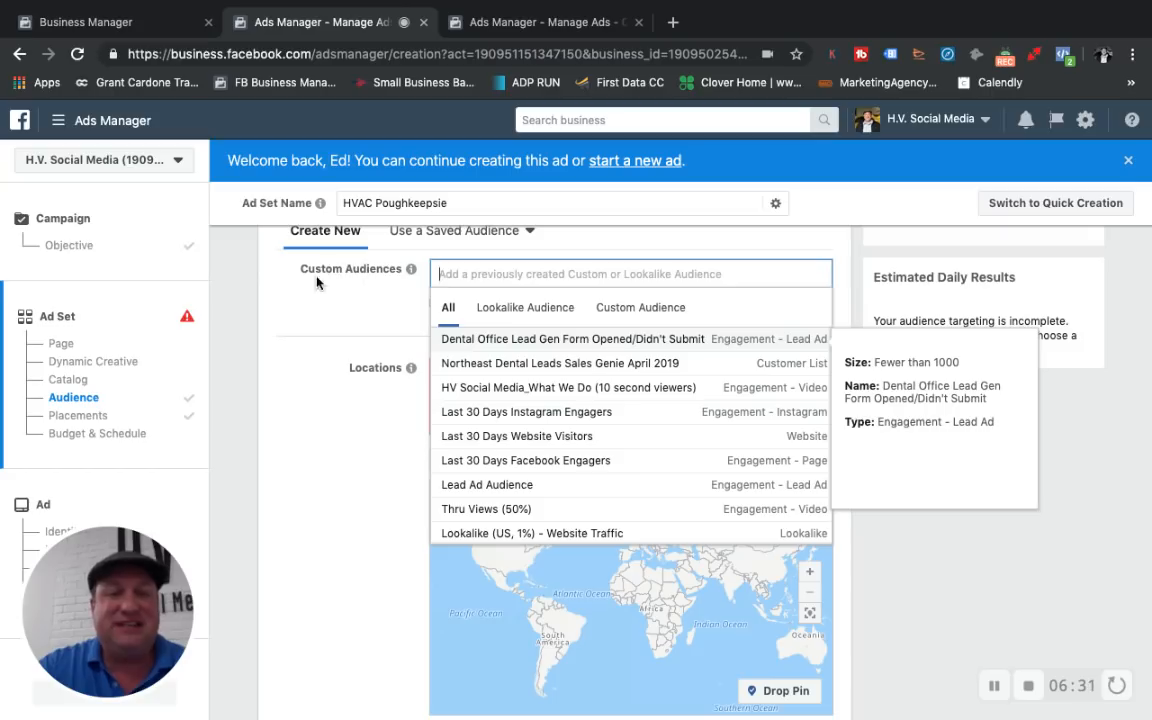
pyautogui.scroll(-1, 546, 349)
pyautogui.scroll(-1, 546, 349)
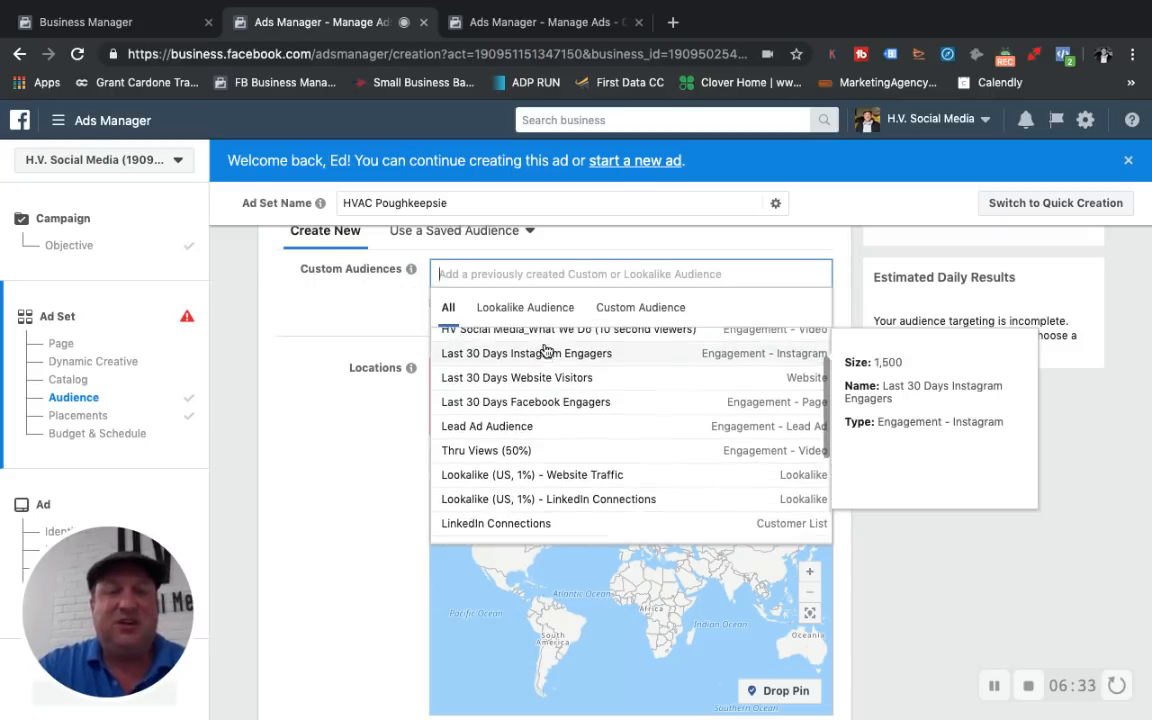